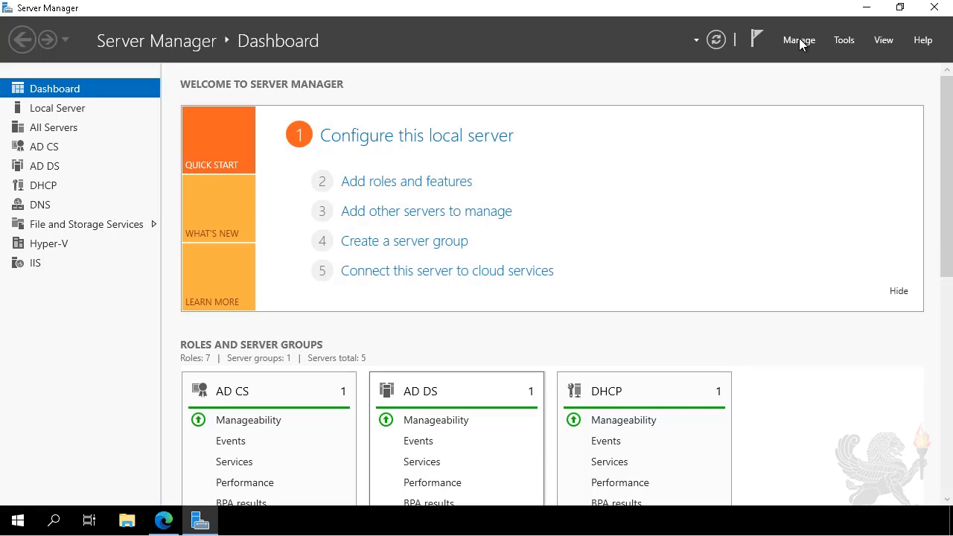
# Step: Start the Add Roles and Features wizard as a role-based installation targeting SEA-ADM1.Contoso.com from the server pool
pyautogui.click(799, 41)
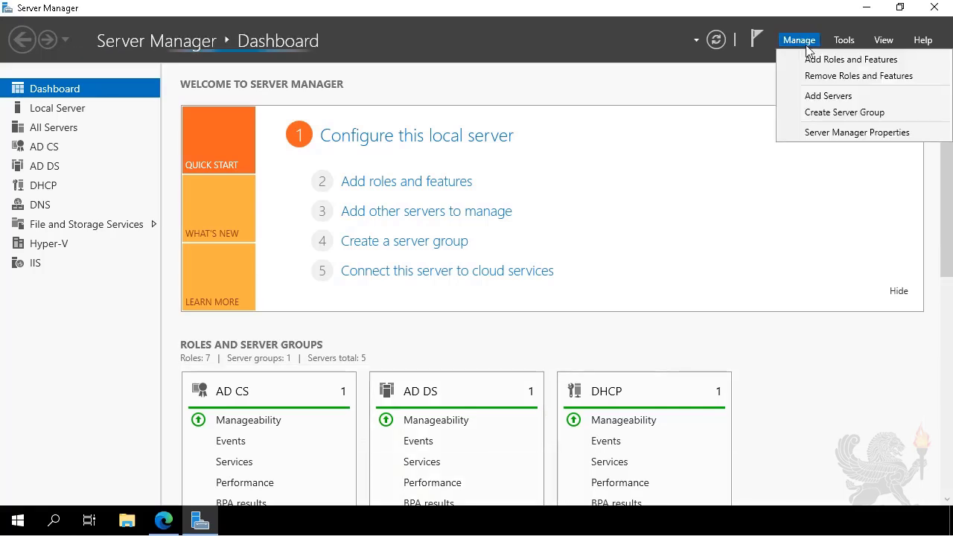
pyautogui.click(823, 58)
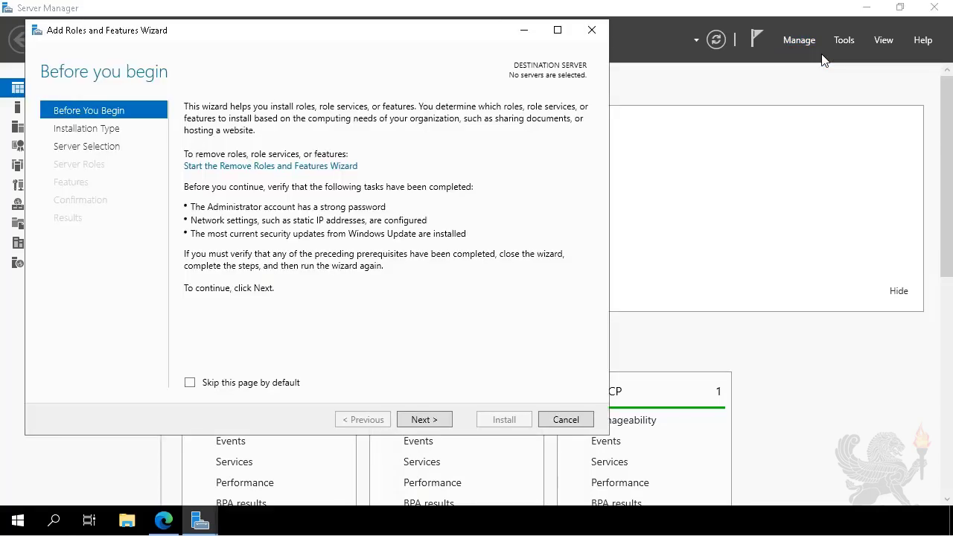
pyautogui.click(430, 421)
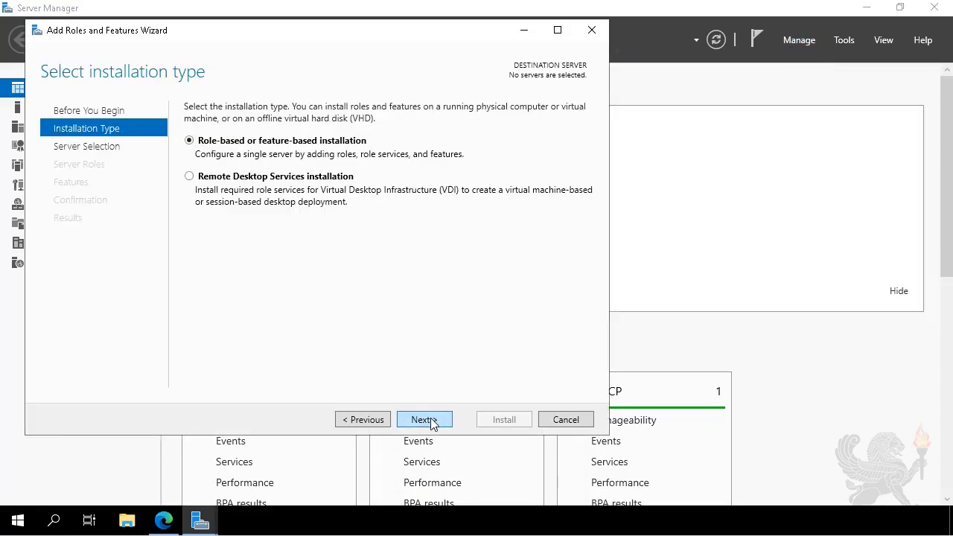
pyautogui.click(423, 420)
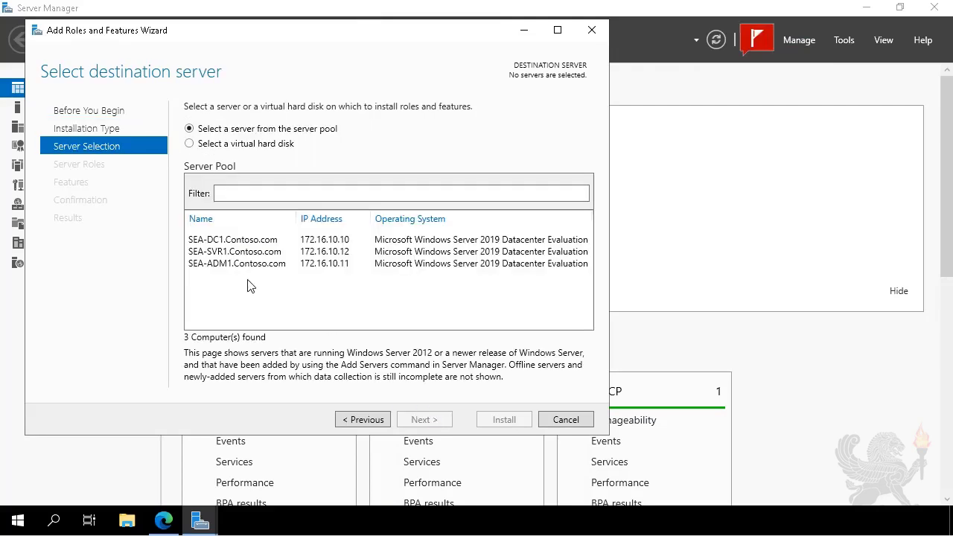
pyautogui.click(229, 265)
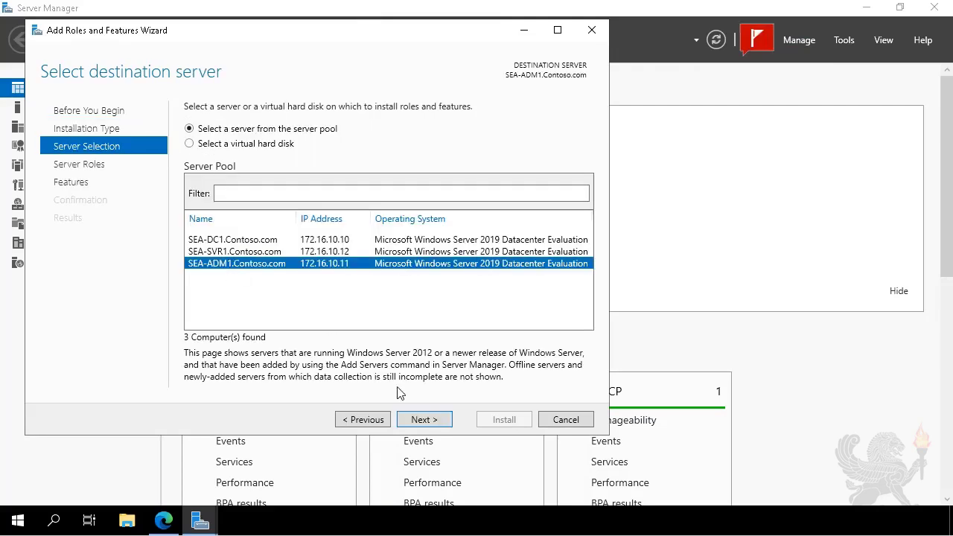
pyautogui.click(421, 420)
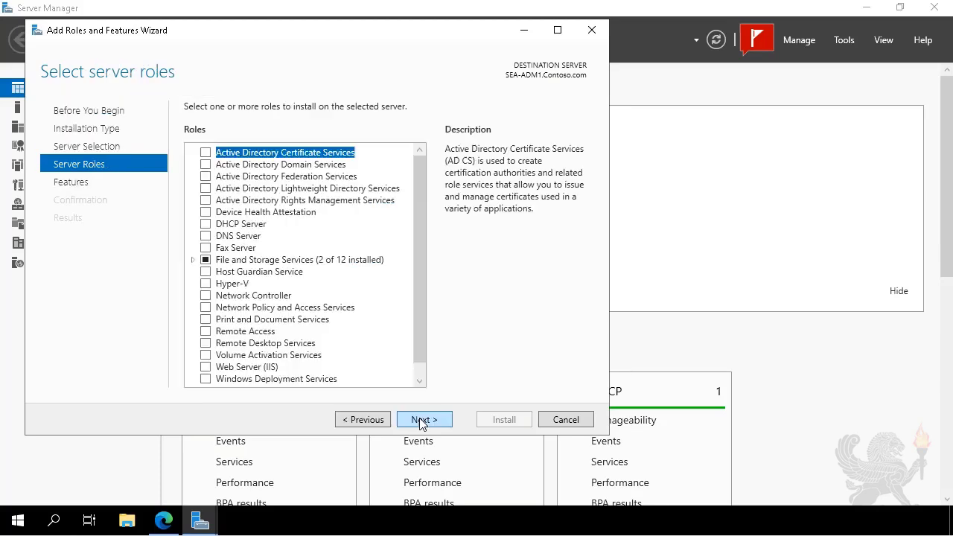
# Step: Select the Hyper-V role and continue through the features, virtual switch, migration and default store pages with default settings
pyautogui.click(203, 286)
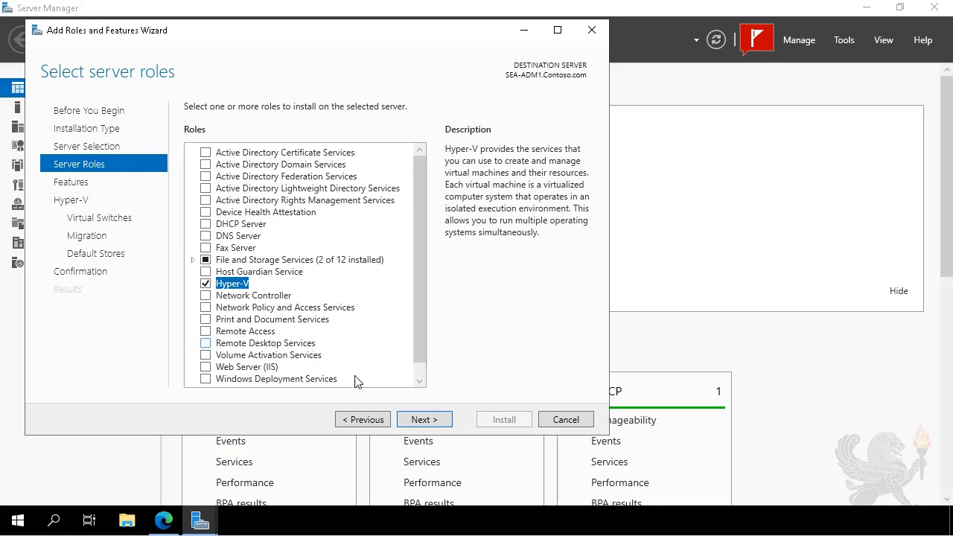
pyautogui.click(424, 419)
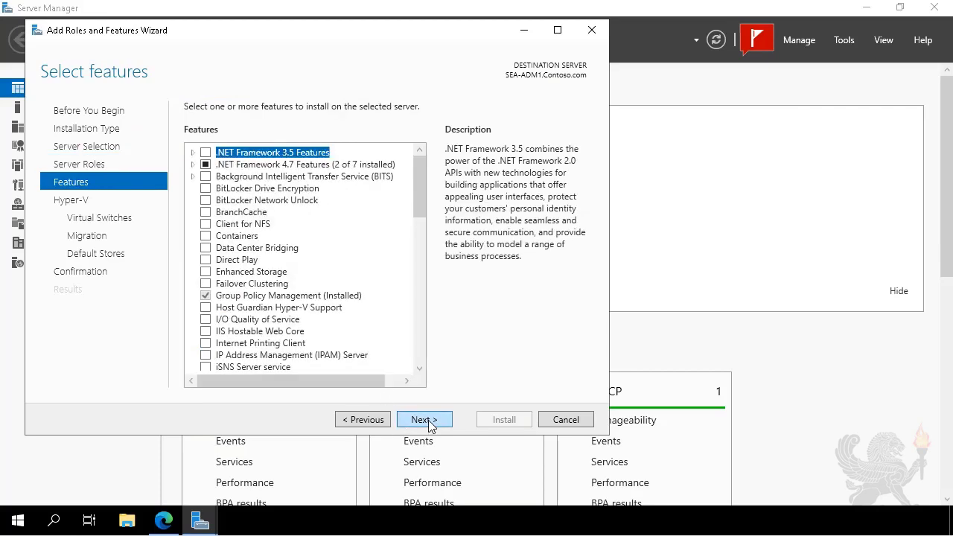
pyautogui.click(424, 420)
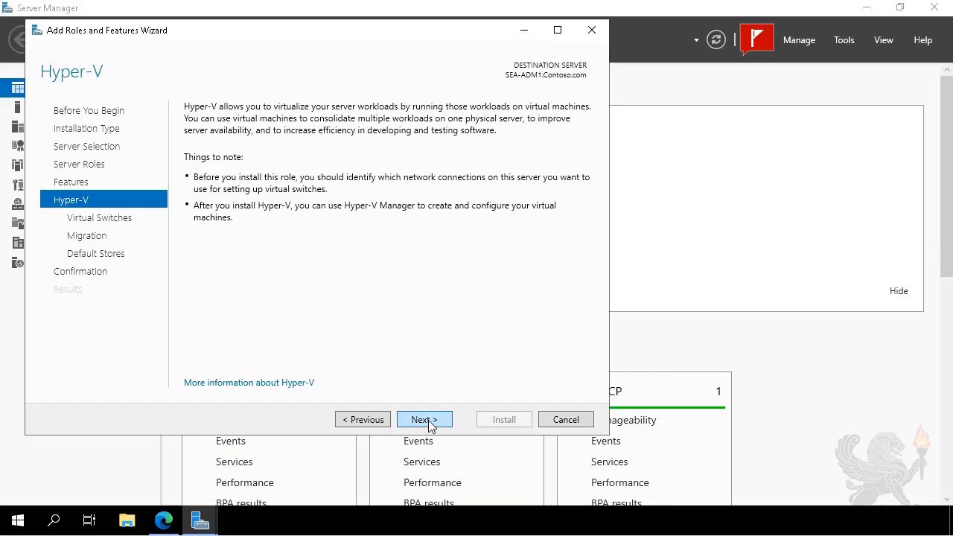
pyautogui.click(426, 421)
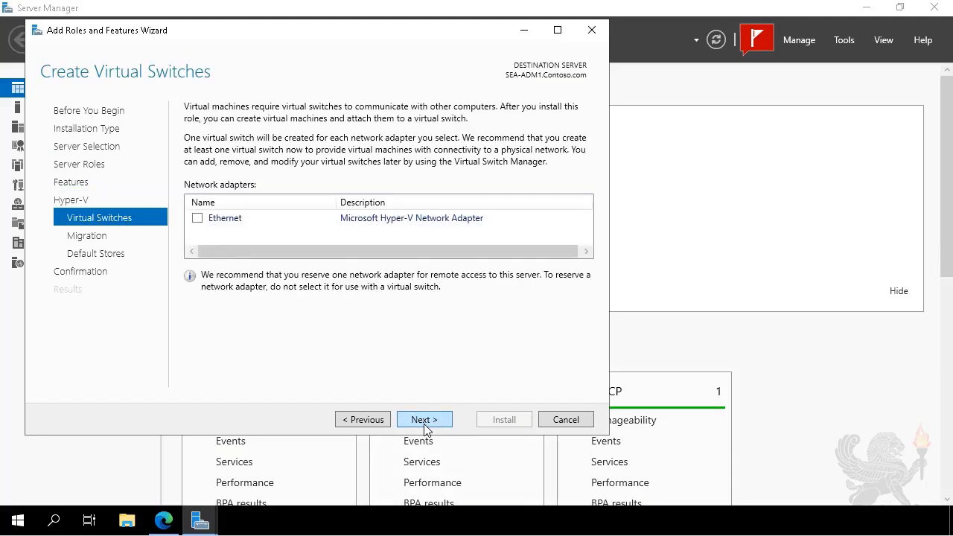
pyautogui.click(424, 420)
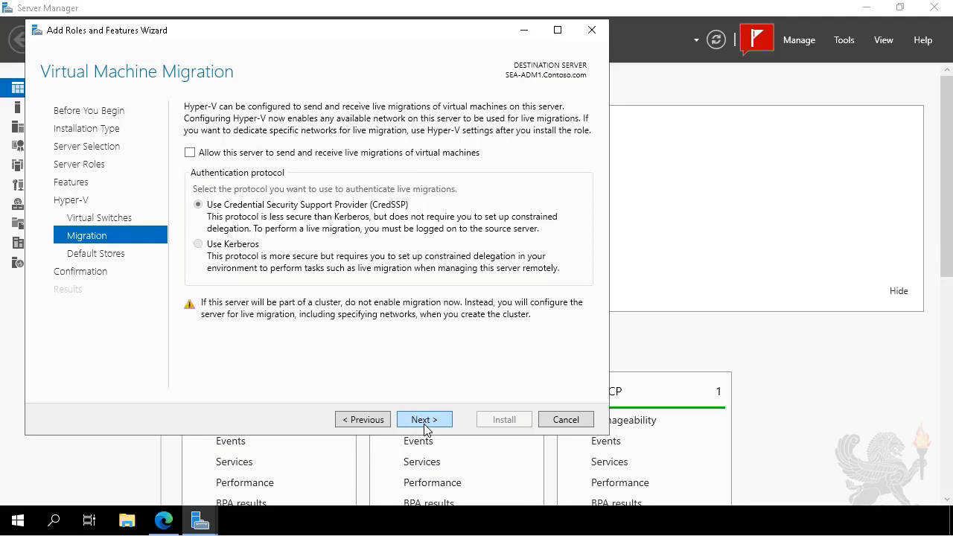
pyautogui.click(425, 420)
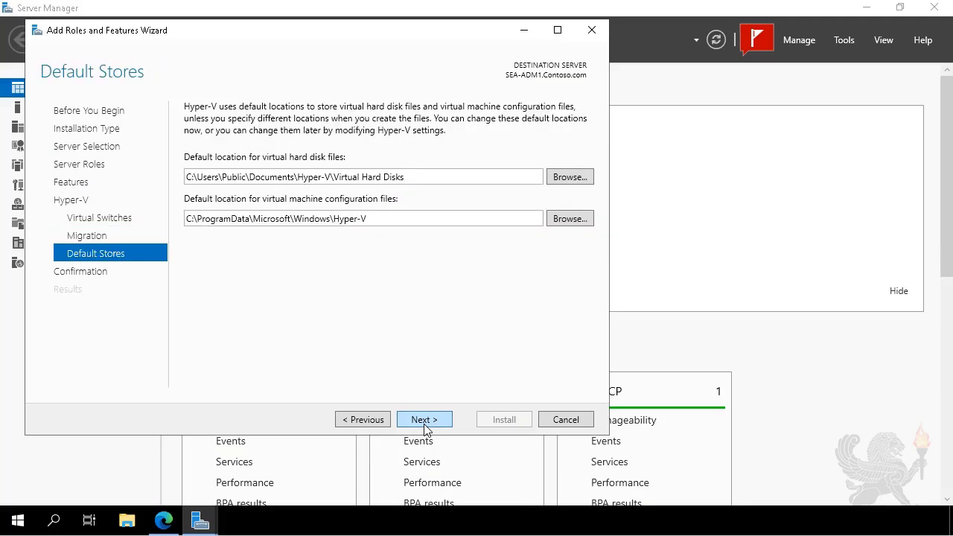
pyautogui.click(426, 421)
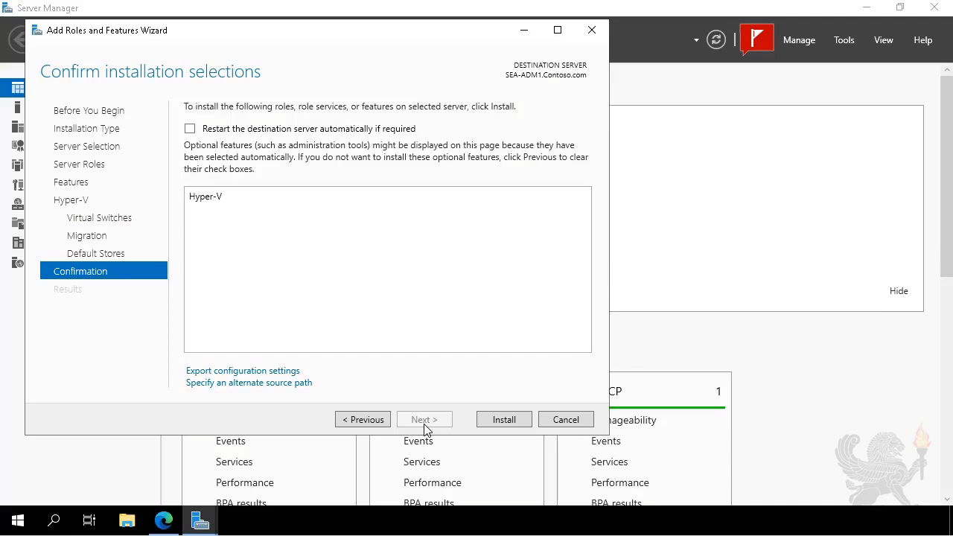
# Step: Install the Hyper-V role and close the wizard
pyautogui.click(497, 423)
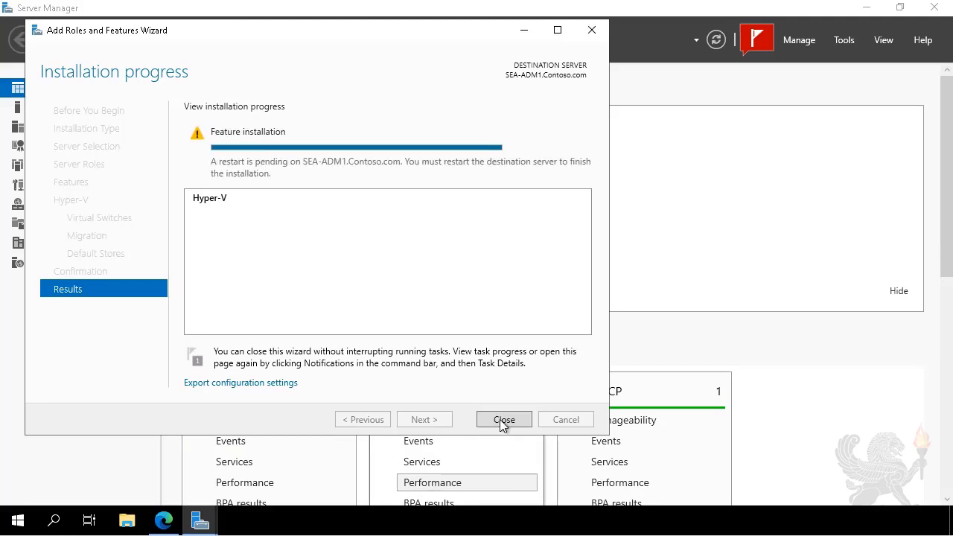
pyautogui.click(504, 422)
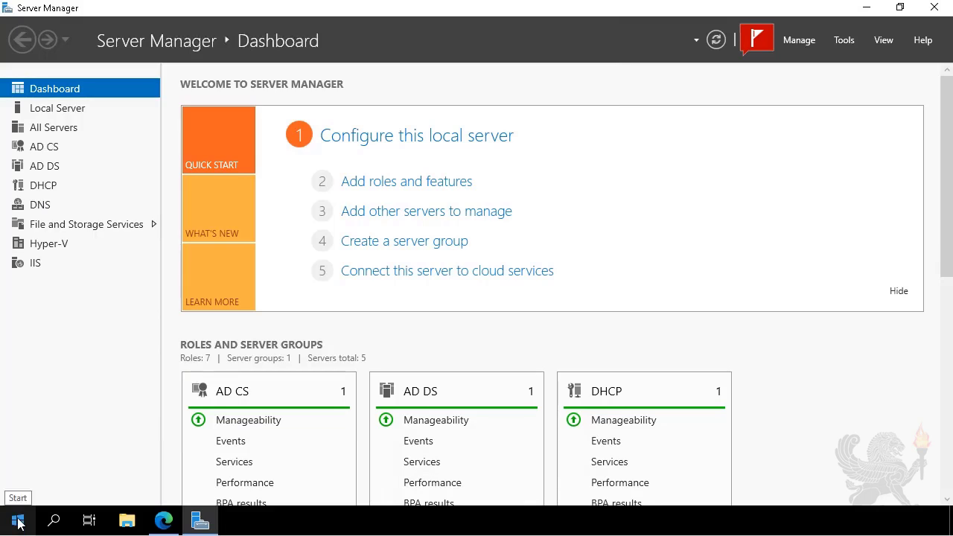
# Step: Restart the server, keeping Other (Unplanned) as the shutdown reason
pyautogui.rightClick(17, 523)
pyautogui.moveTo(74, 475)
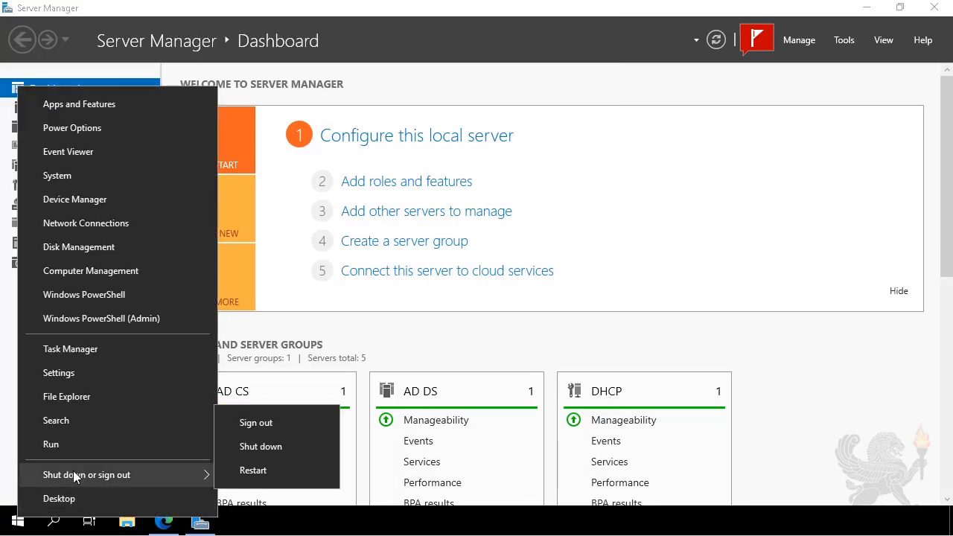
pyautogui.click(288, 476)
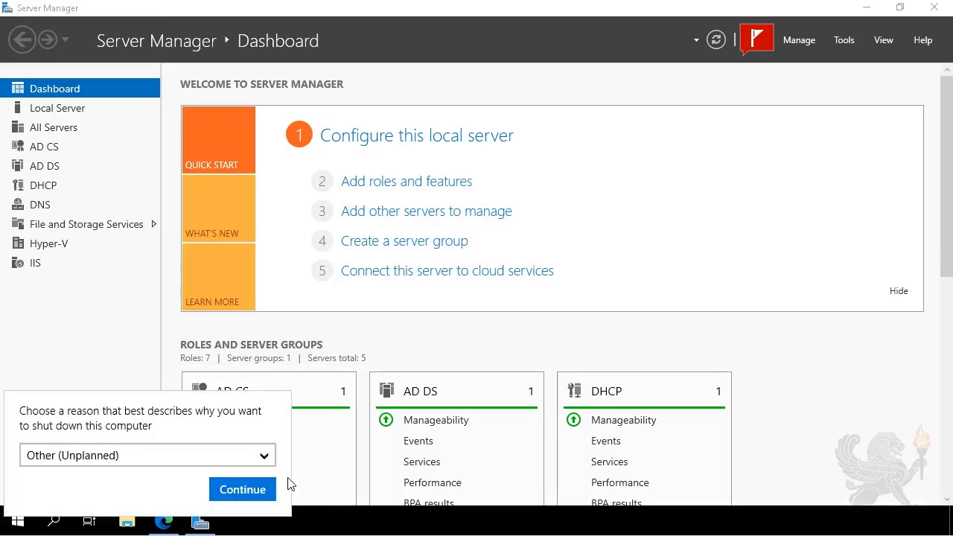
pyautogui.click(235, 499)
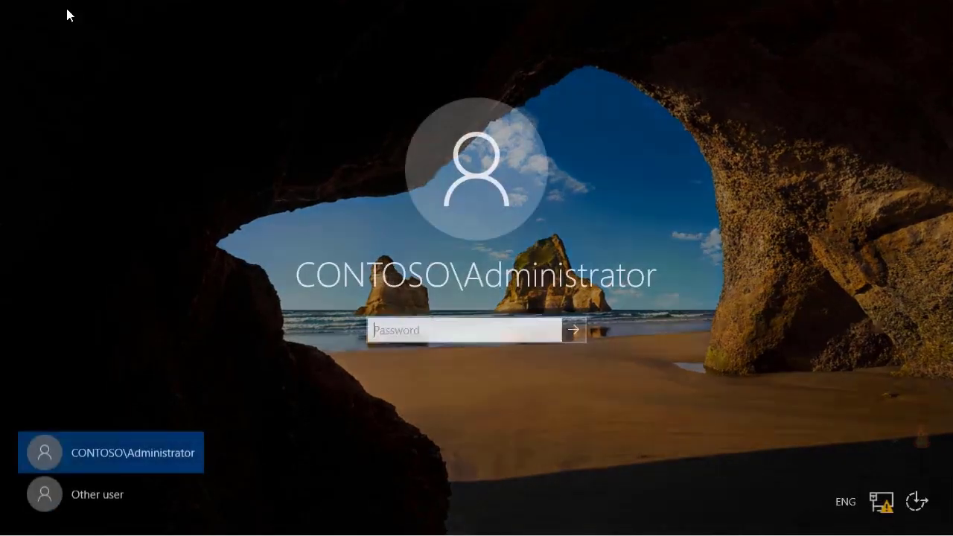
# Step: Sign back in as CONTOSO\Administrator by entering the account password
pyautogui.write('Pa55w.rd')
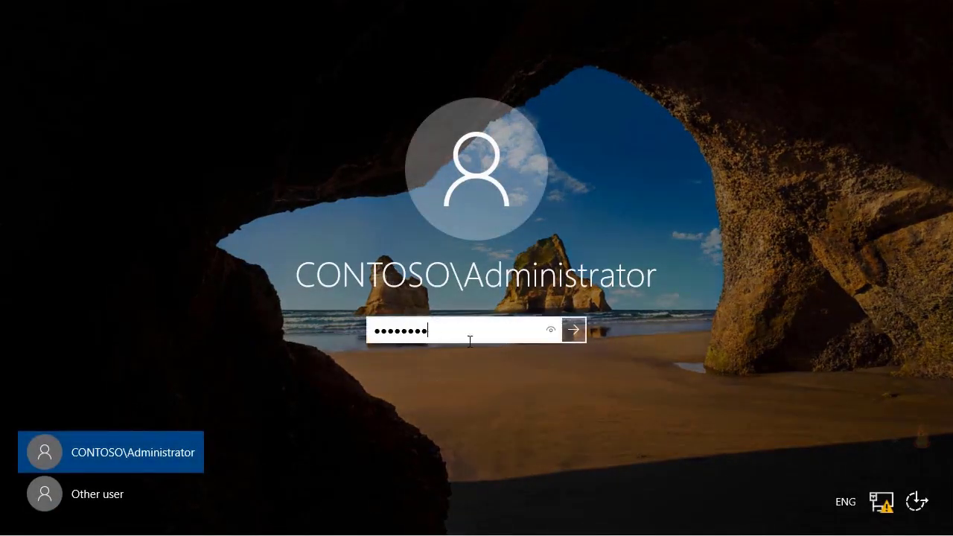
pyautogui.click(579, 330)
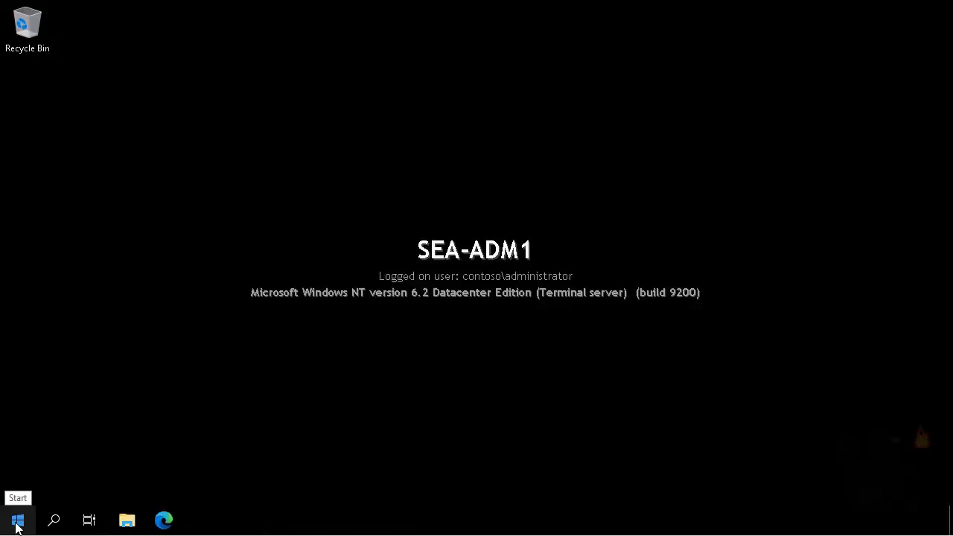
# Step: Open Services from Windows Administrative Tools and maximize its window
pyautogui.click(16, 521)
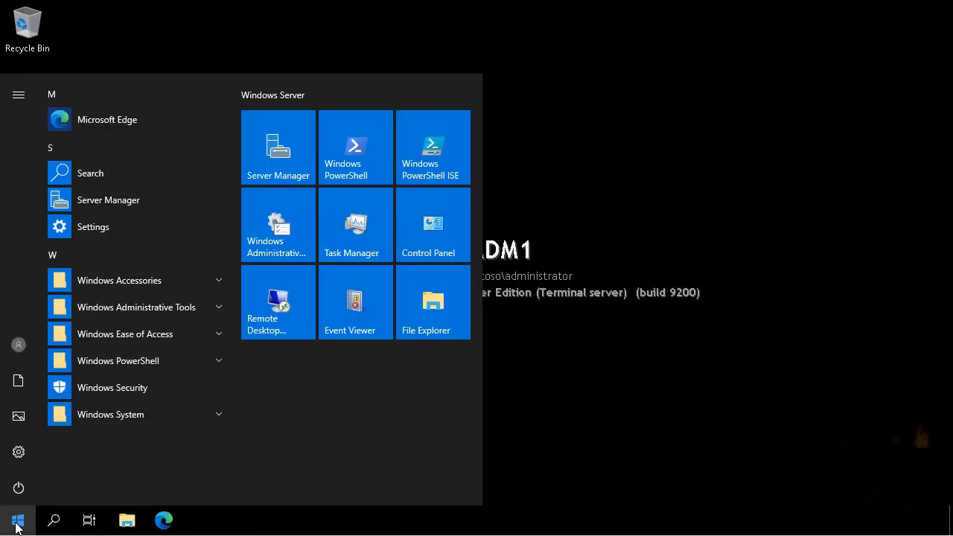
pyautogui.click(275, 238)
pyautogui.click(354, 359)
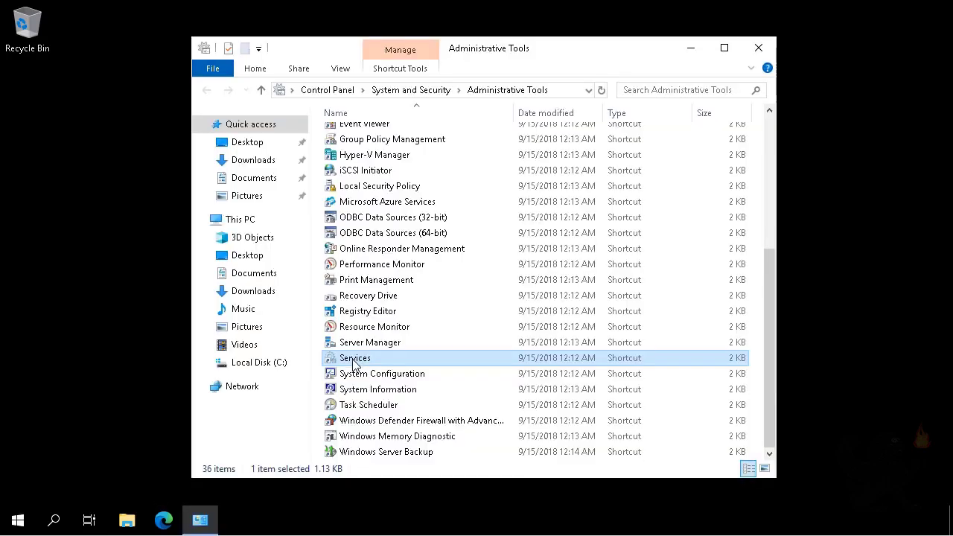
pyautogui.doubleClick(354, 361)
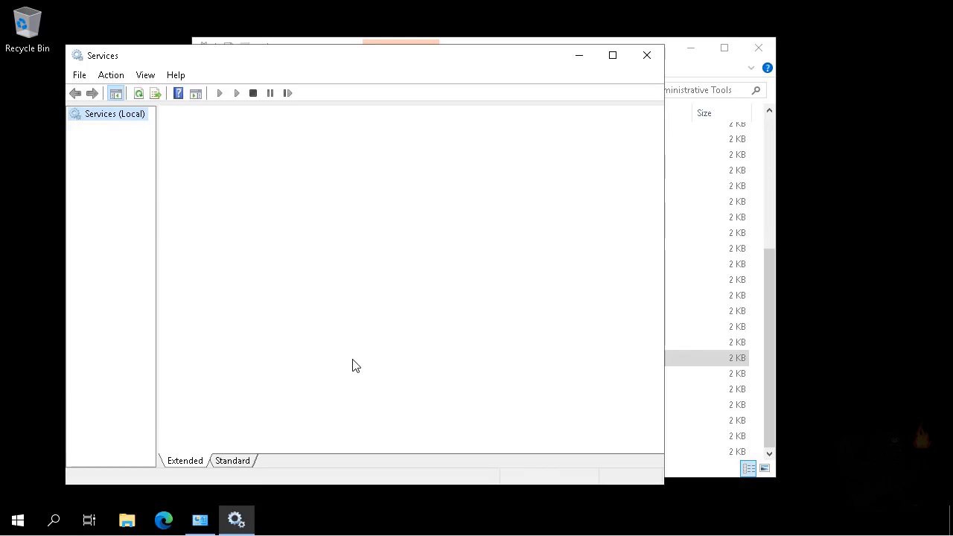
pyautogui.click(613, 57)
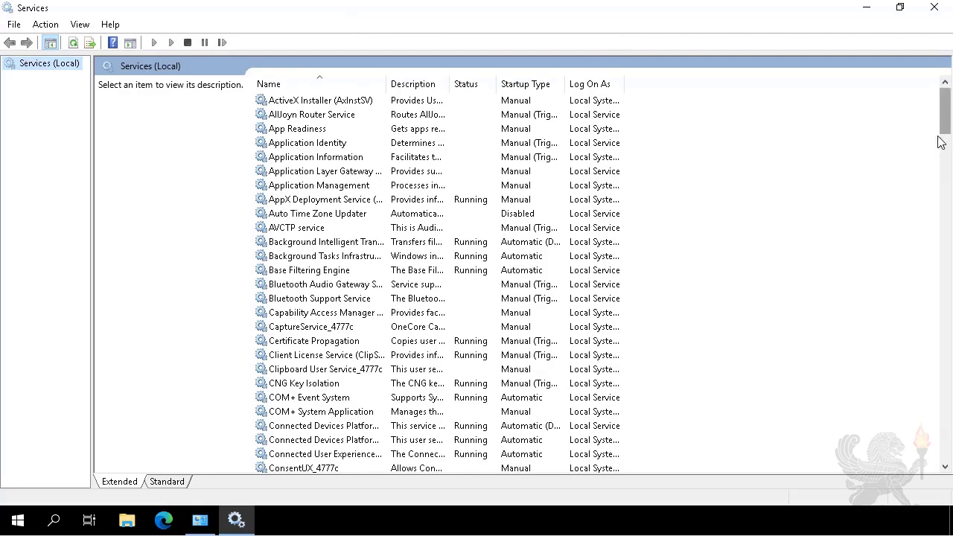
# Step: Examine the HV Host and Hyper-V services in the list, then close Services and Administrative Tools
pyautogui.moveTo(940, 141); pyautogui.dragTo(942, 201)
pyautogui.click(315, 270)
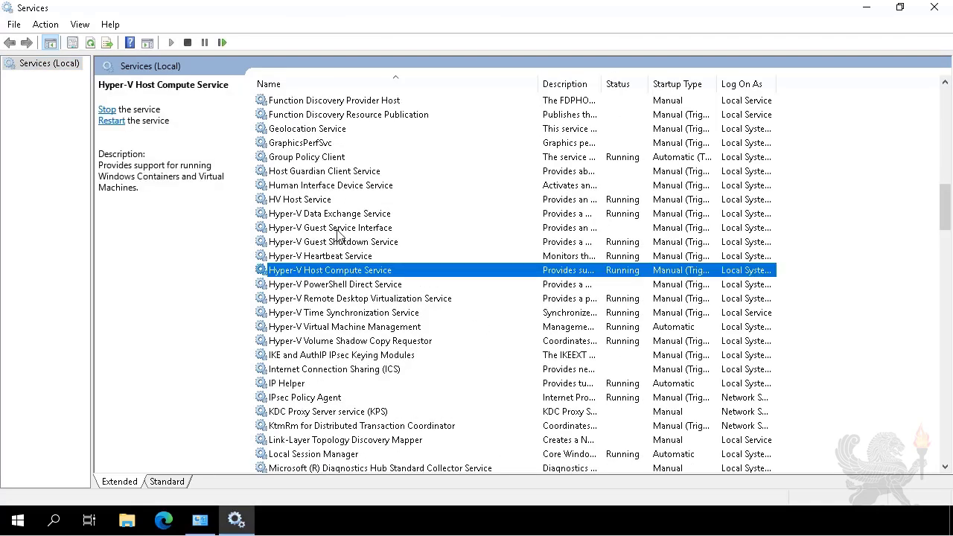
pyautogui.click(308, 203)
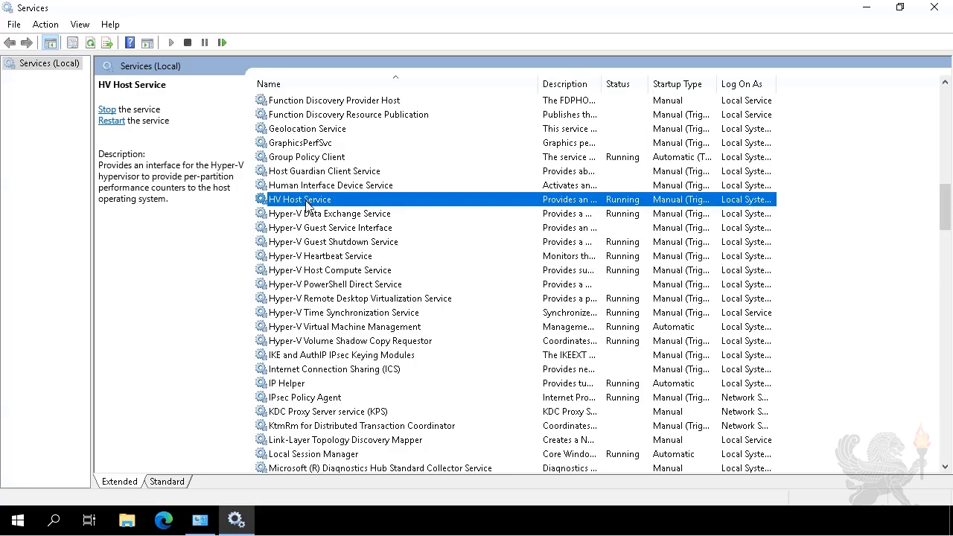
pyautogui.click(334, 330)
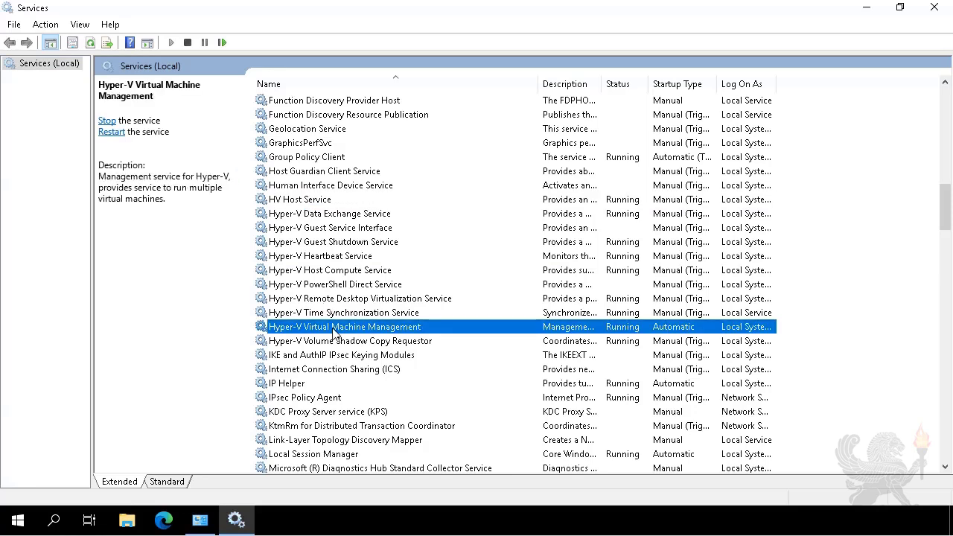
pyautogui.click(942, 9)
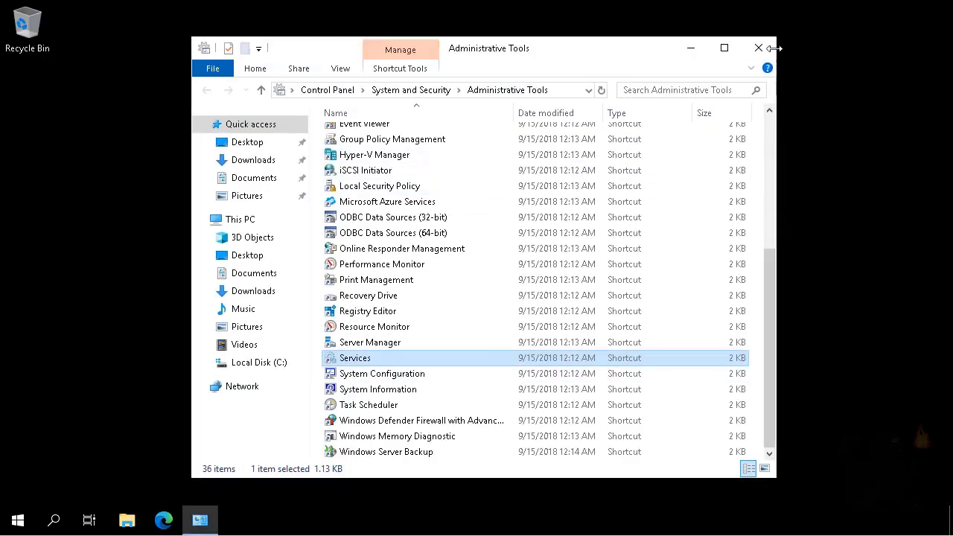
pyautogui.click(759, 48)
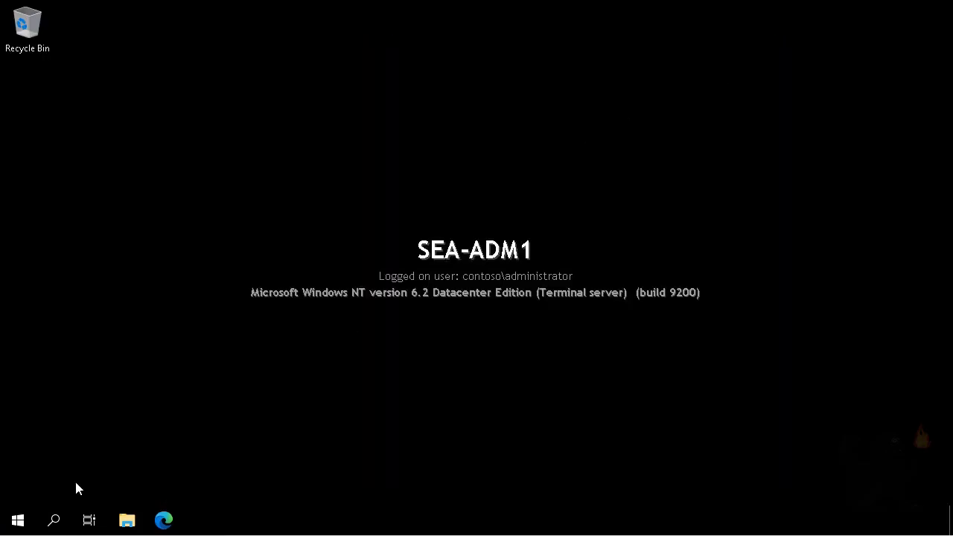
# Step: Open Windows PowerShell (Admin) and run Uninstall-WindowsFeature Hyper-V -includeManagementTools -Restart
pyautogui.rightClick(5, 525)
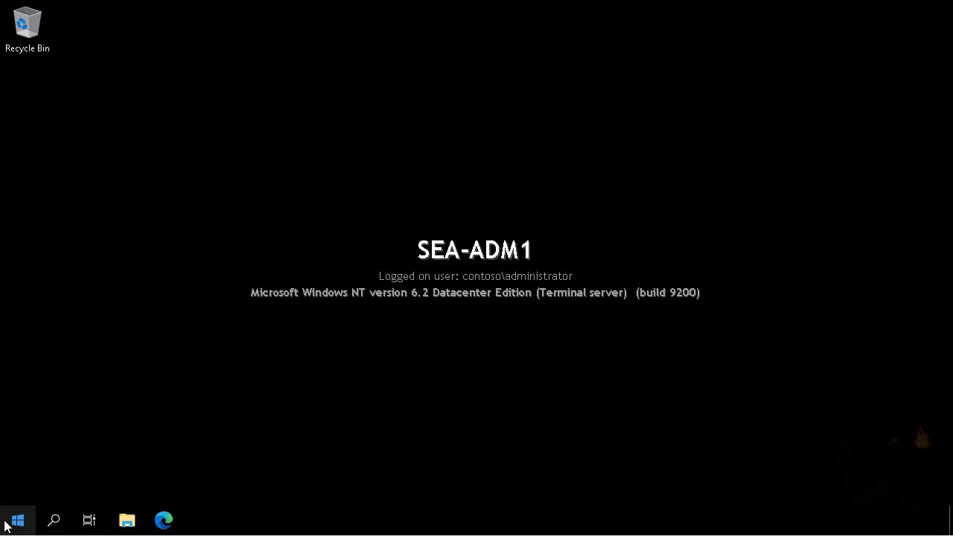
pyautogui.click(61, 321)
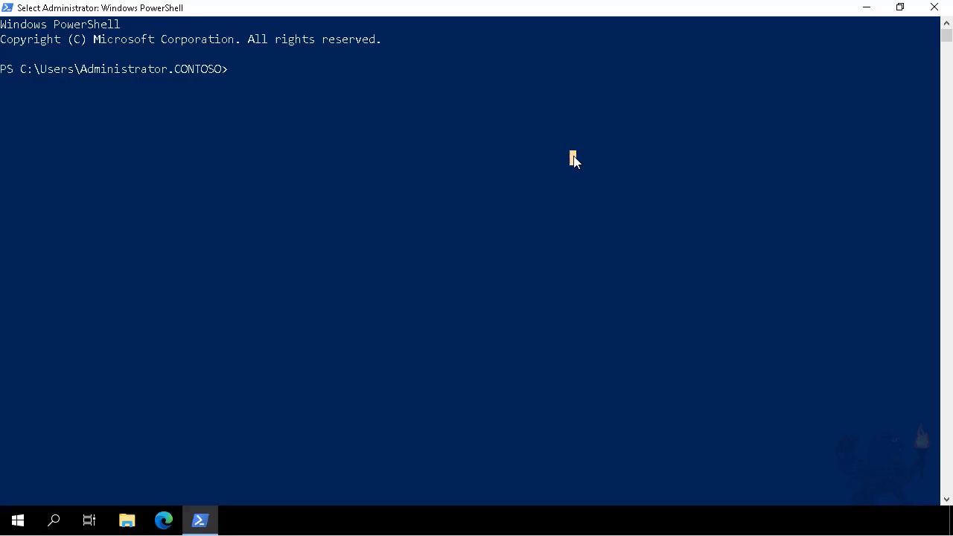
pyautogui.write('Un')
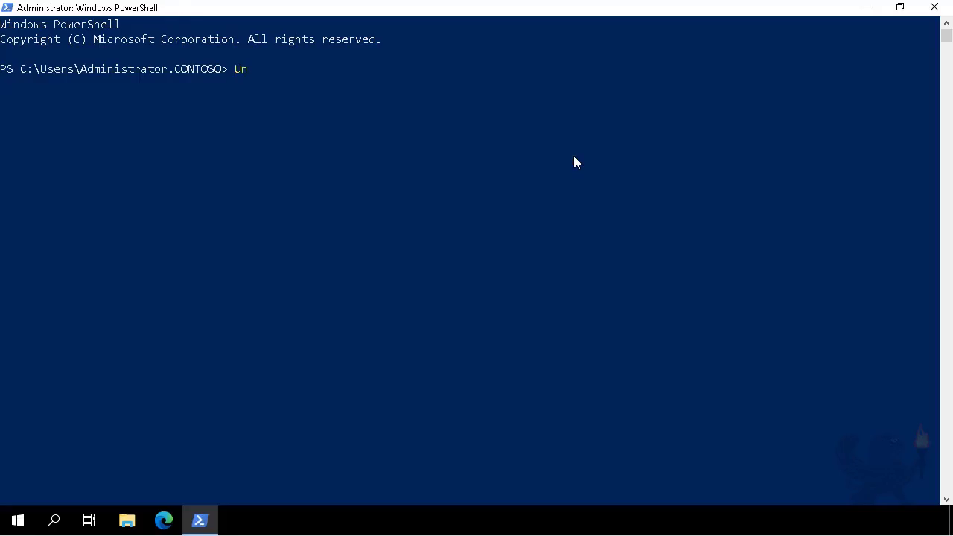
pyautogui.write('install-WindowsFeature Hyper-V -includeManagementTools -Rest')
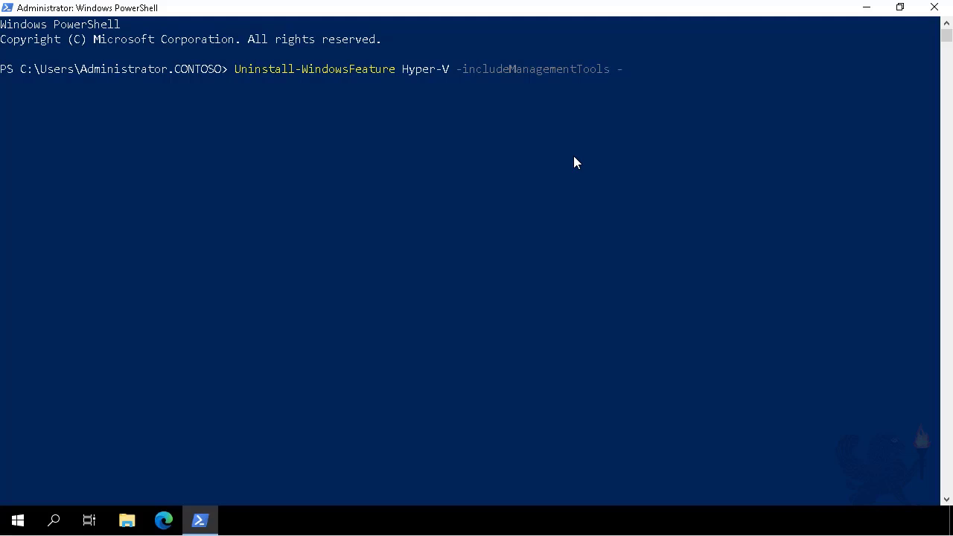
pyautogui.write('art')
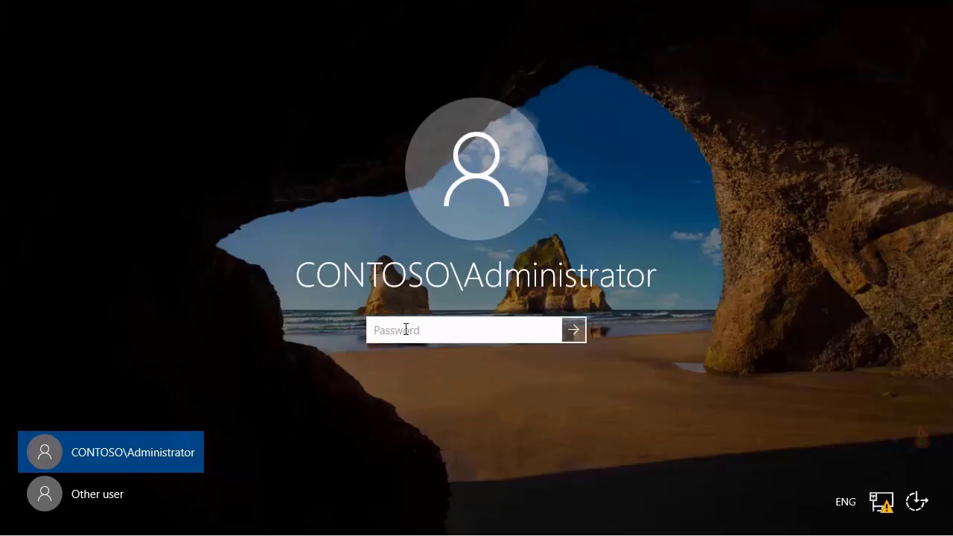
# Step: Sign back in as CONTOSO\Administrator by entering the account password
pyautogui.write('********')
pyautogui.click(573, 331)
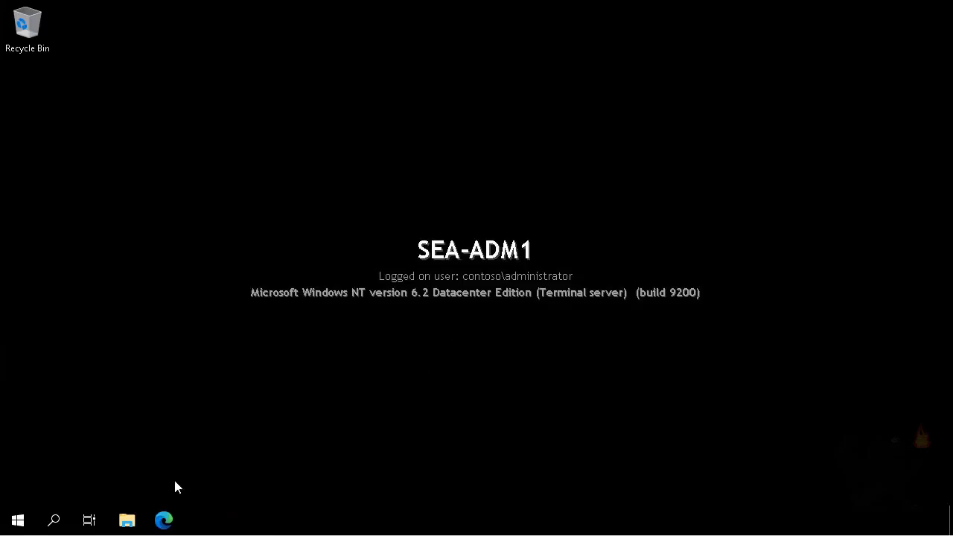
# Step: In Windows Admin Center, connect to sea-adm1 and install the Hyper-V role, allowing the server to reboot automatically
pyautogui.click(163, 522)
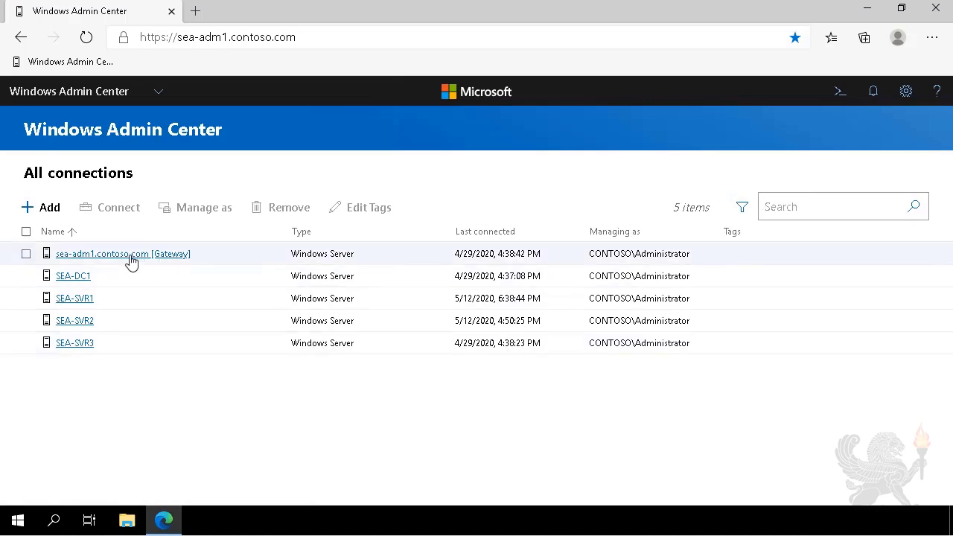
pyautogui.click(131, 255)
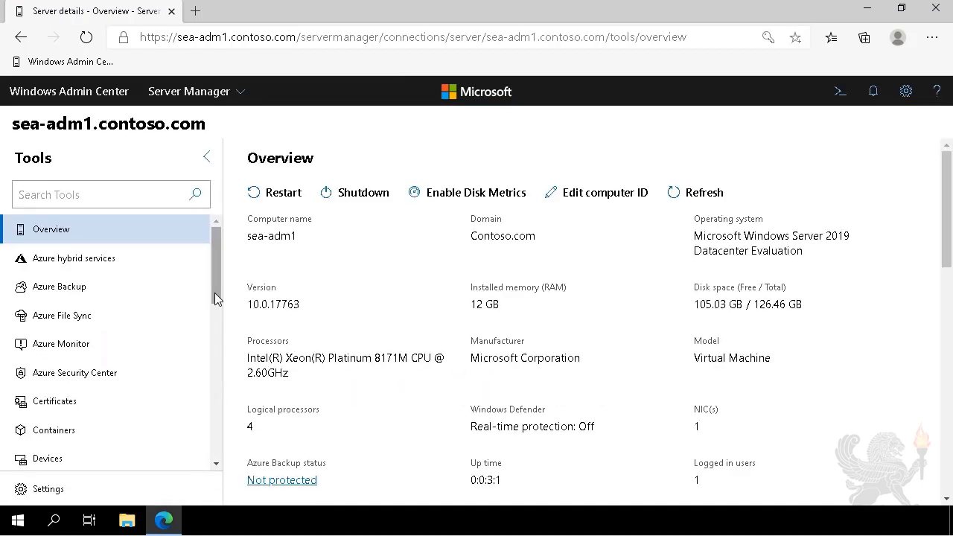
pyautogui.moveTo(215, 286); pyautogui.dragTo(213, 476)
pyautogui.click(64, 289)
pyautogui.scroll(-3, 352, 298)
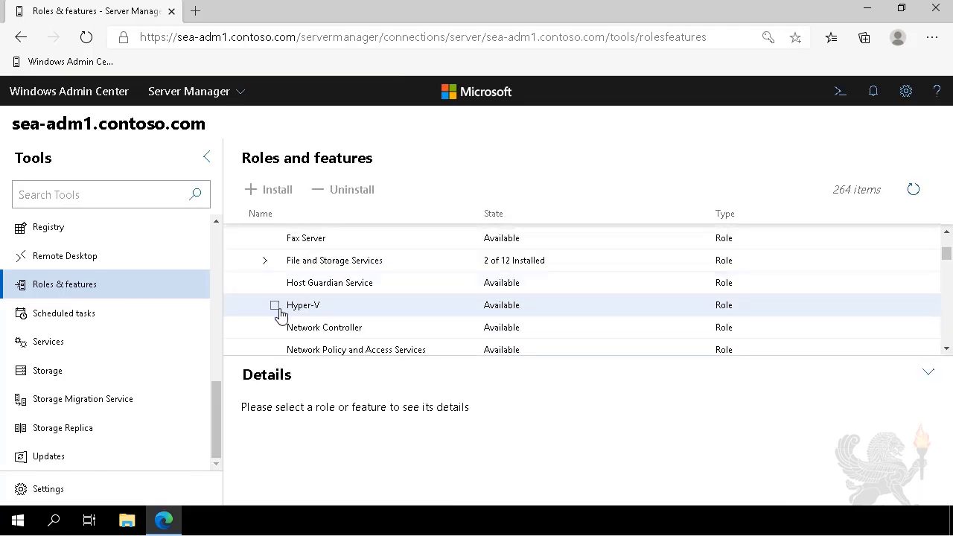
pyautogui.click(273, 307)
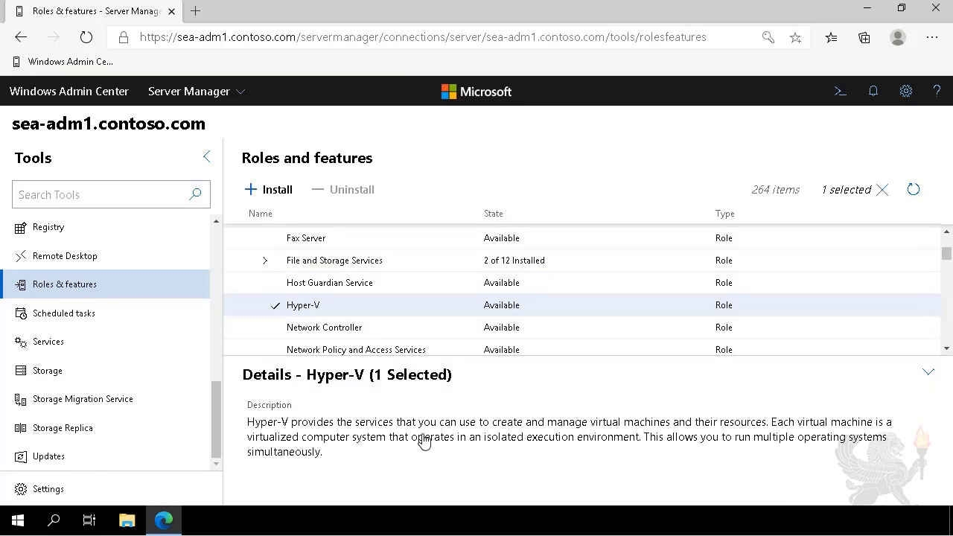
pyautogui.click(270, 191)
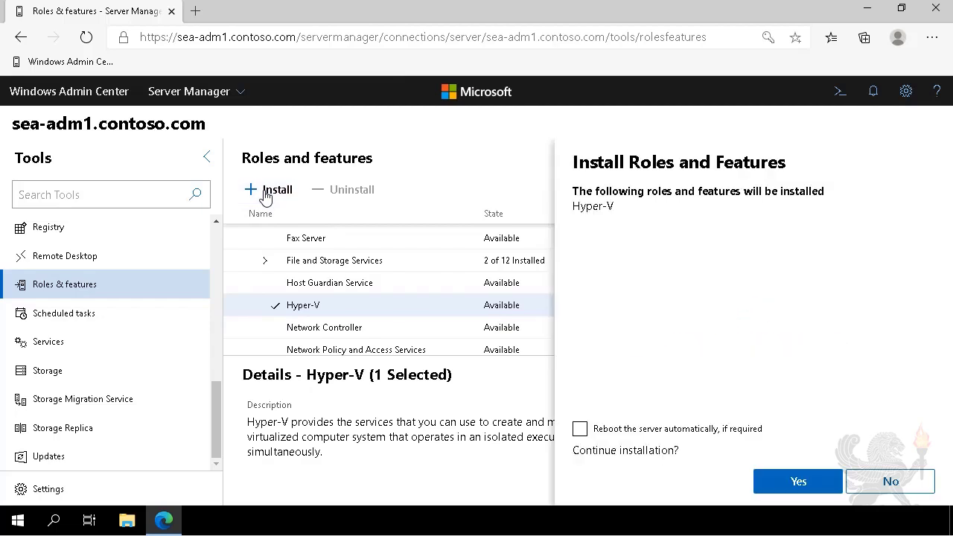
pyautogui.click(650, 430)
pyautogui.click(793, 481)
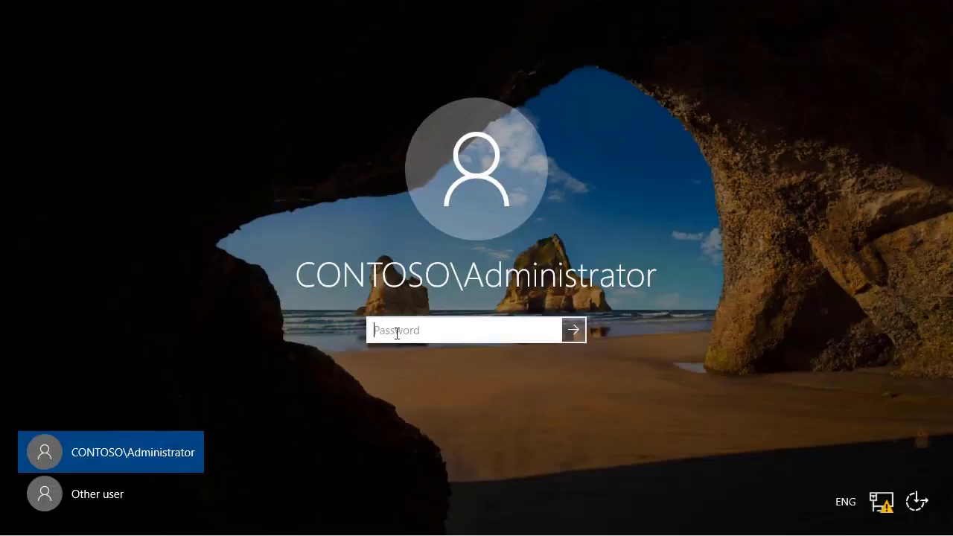
# Step: Sign in again as CONTOSO\Administrator by entering the account password
pyautogui.write('********')
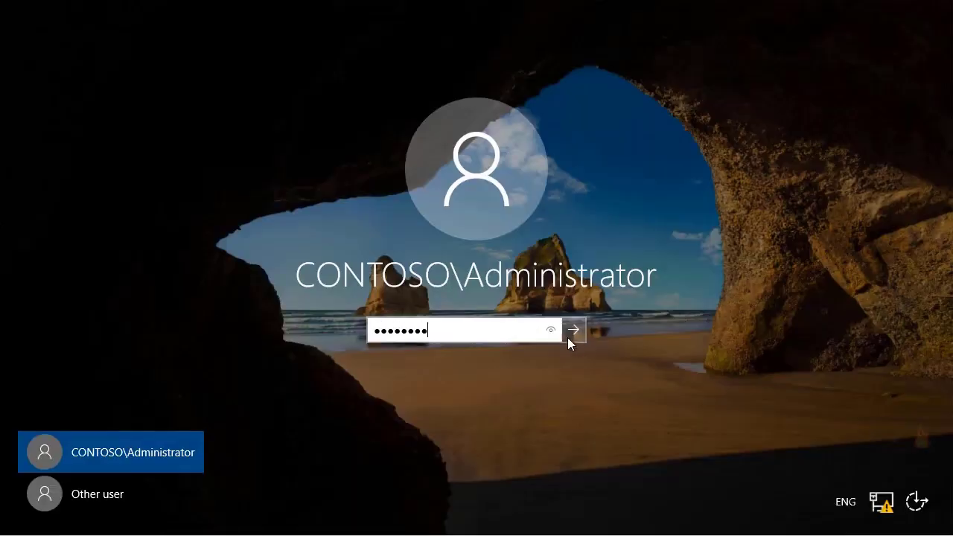
pyautogui.click(574, 332)
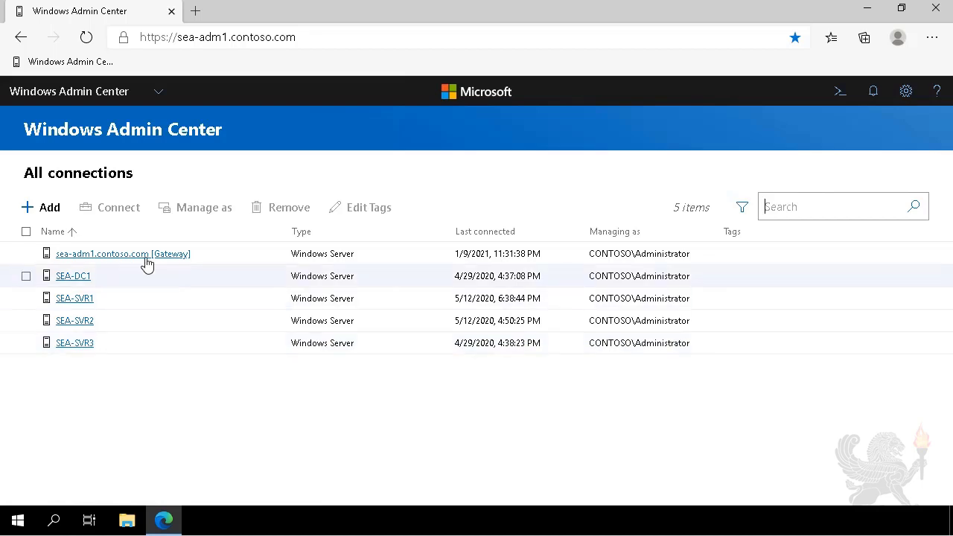
# Step: Connect to sea-adm1 in Windows Admin Center and open the Virtual machines tool
pyautogui.click(145, 257)
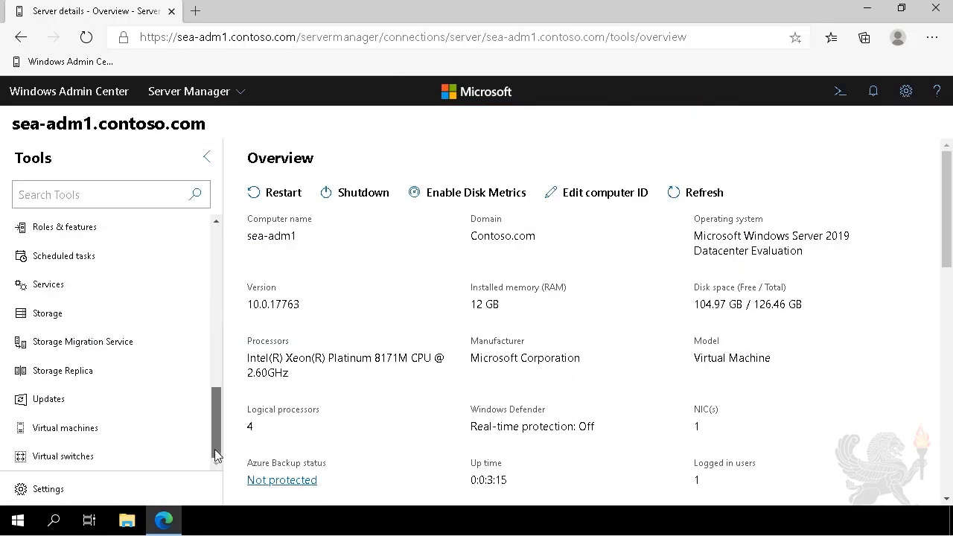
pyautogui.click(101, 440)
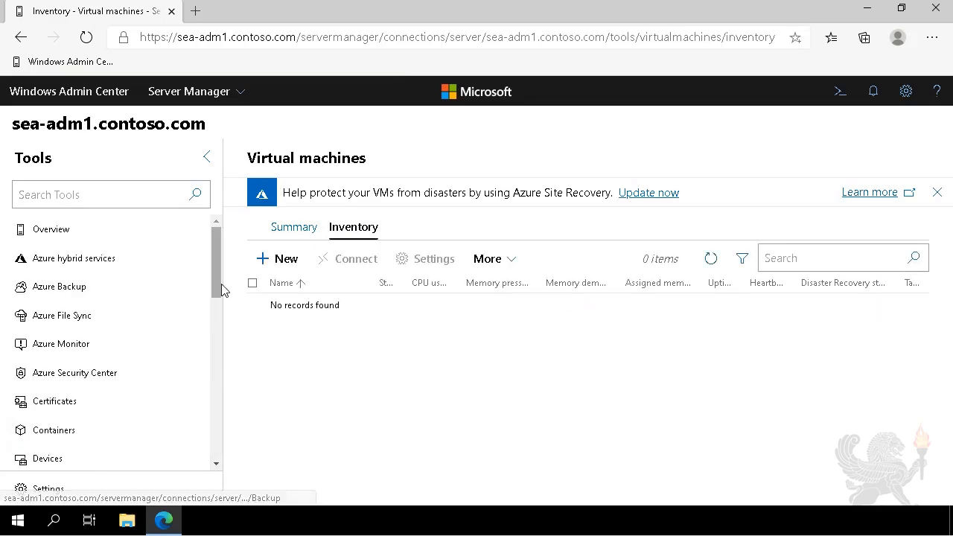
# Step: In Roles & features, expand Role Administration Tools and Hyper-V Management Tools, and select Hyper-V Module for Windows PowerShell
pyautogui.moveTo(218, 284); pyautogui.dragTo(218, 400)
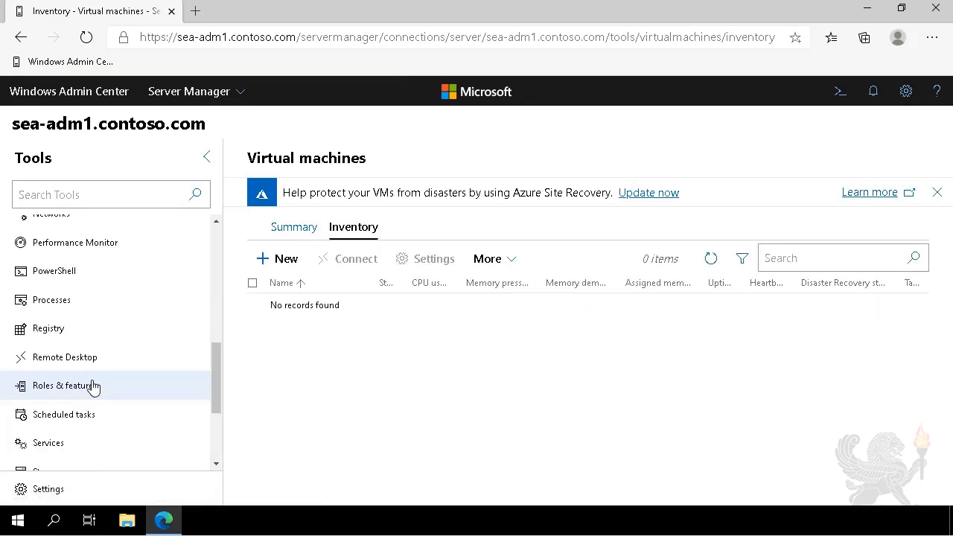
pyautogui.click(91, 385)
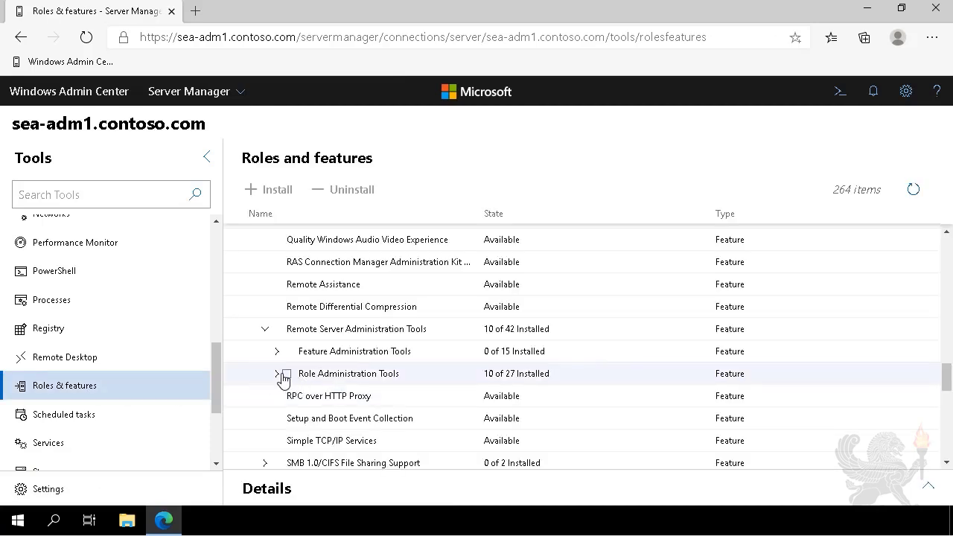
pyautogui.click(276, 373)
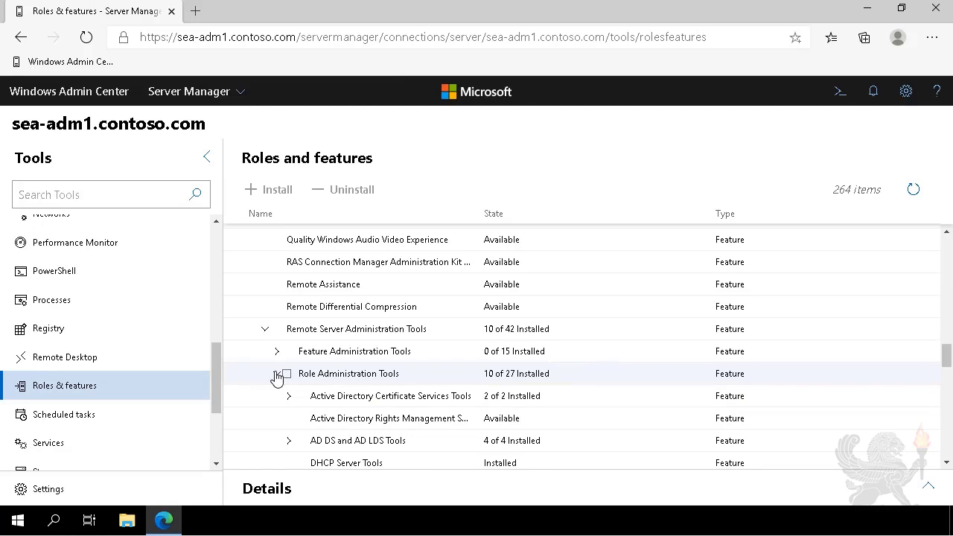
pyautogui.scroll(-3, 335, 387)
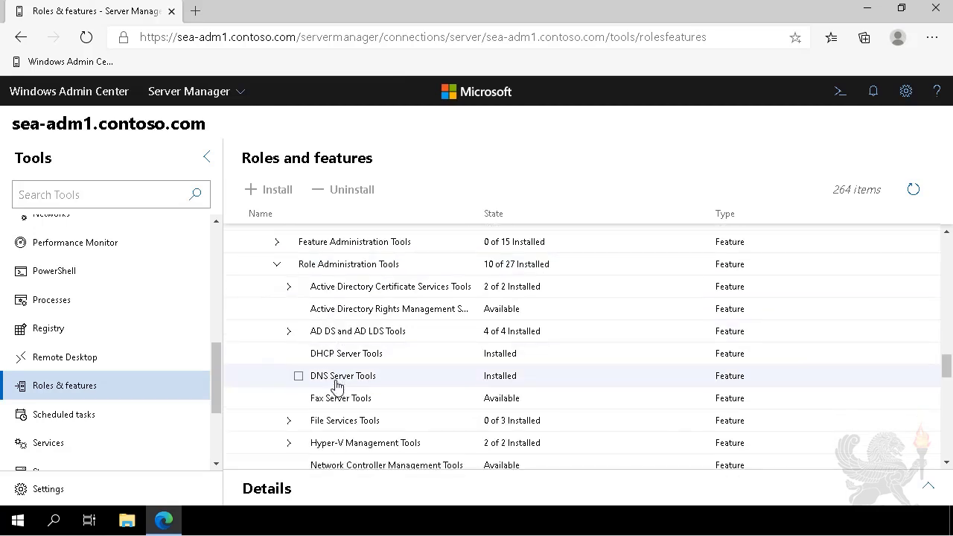
pyautogui.scroll(-1, 337, 385)
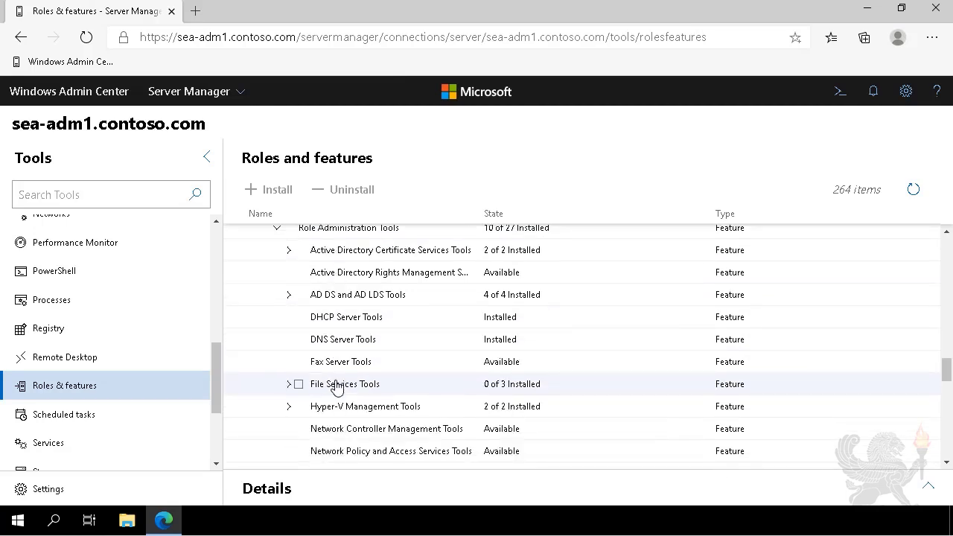
pyautogui.click(288, 408)
pyautogui.scroll(-1, 375, 406)
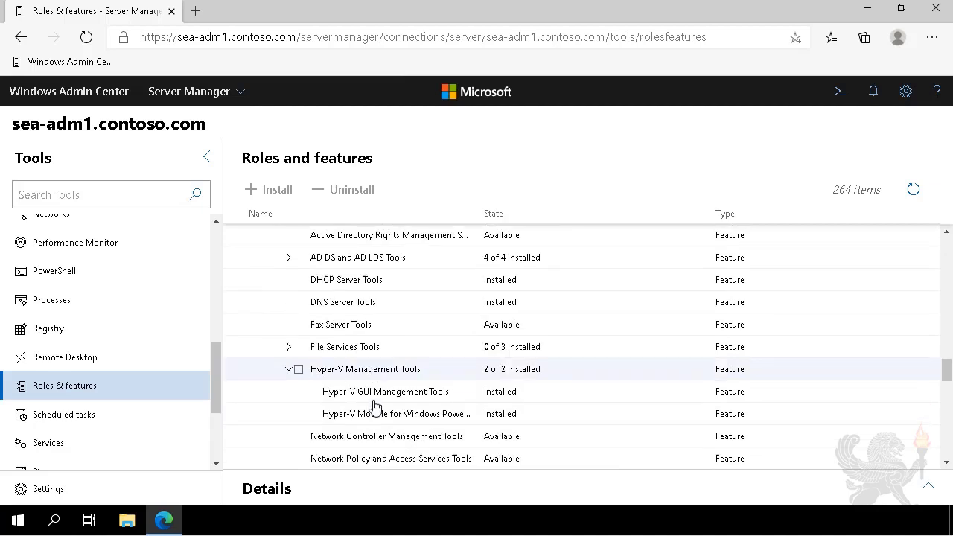
pyautogui.click(312, 414)
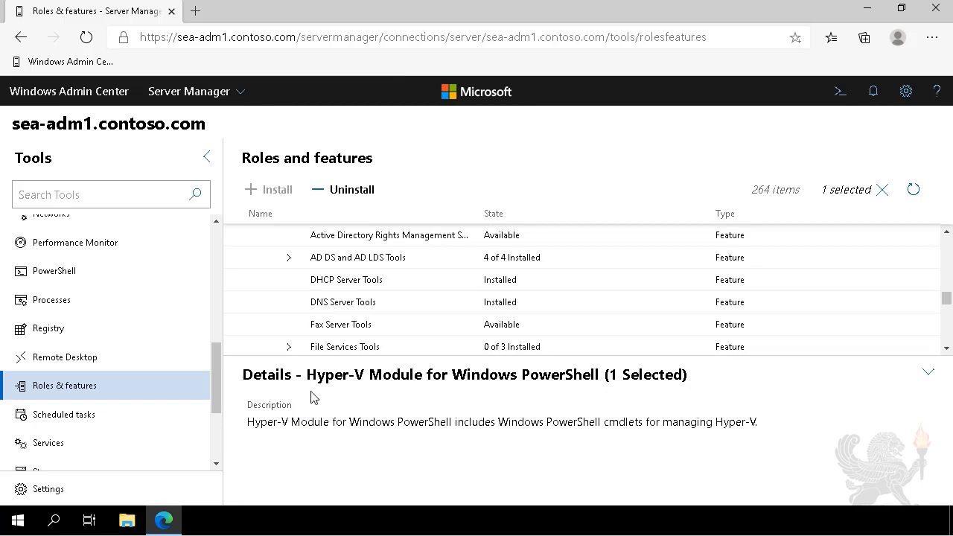
pyautogui.scroll(-2, 287, 241)
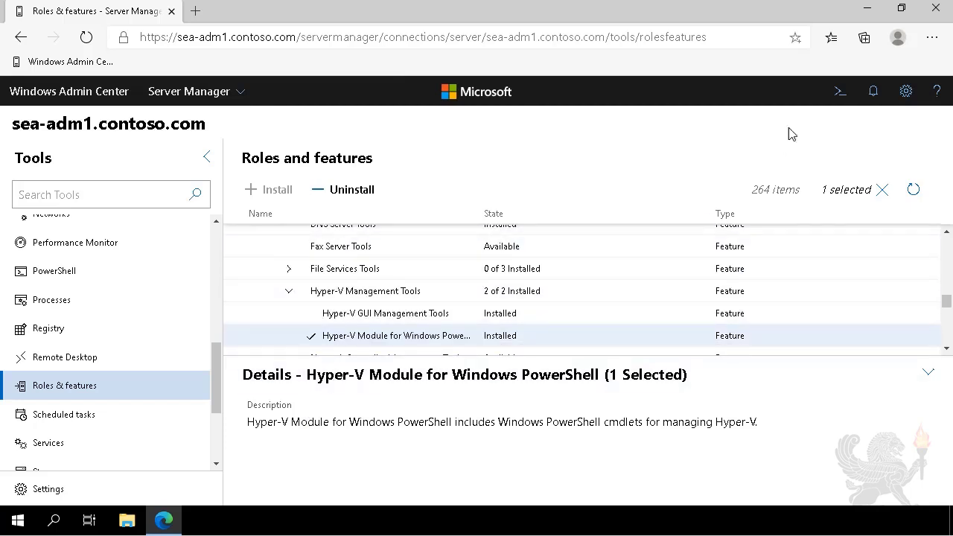
# Step: Open Windows PowerShell (Admin), run get-command -module hyper-v | out-gridview, then close the grid and minimize PowerShell
pyautogui.rightClick(11, 523)
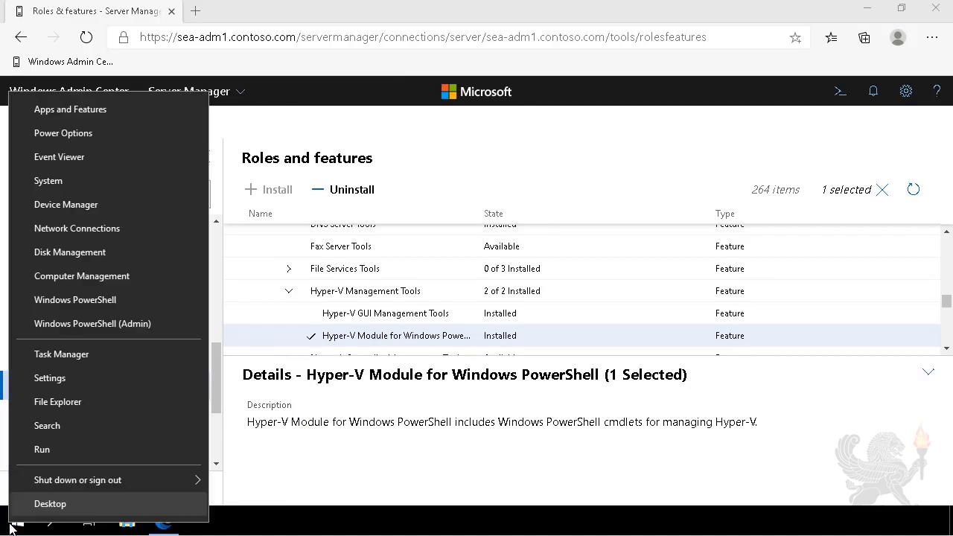
pyautogui.click(64, 328)
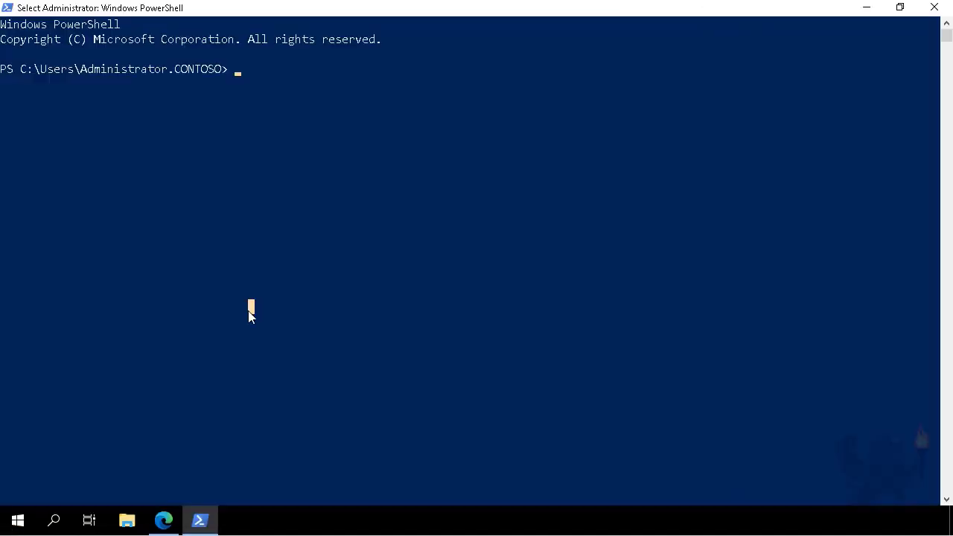
pyautogui.write('get-command -module hyper-v ')
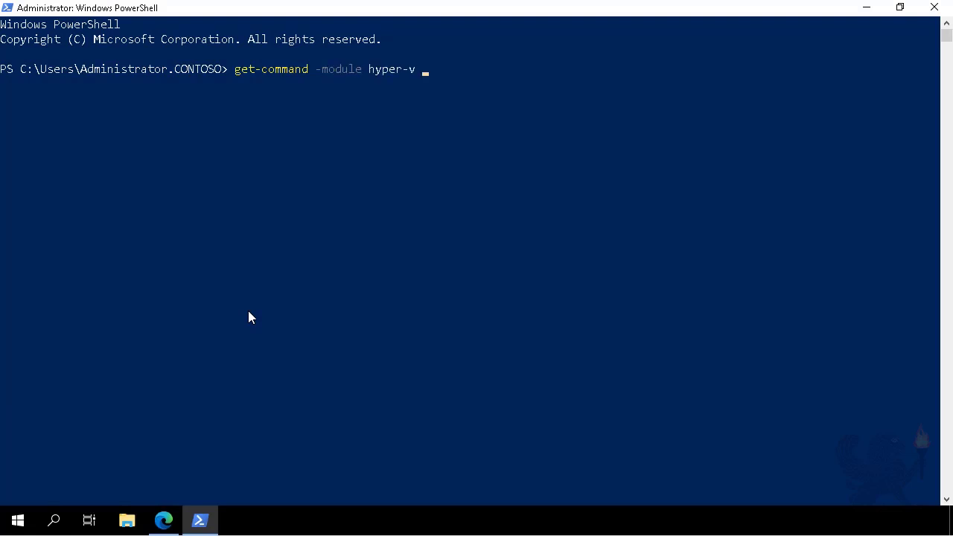
pyautogui.write('| out-gridview')
pyautogui.press('Return')
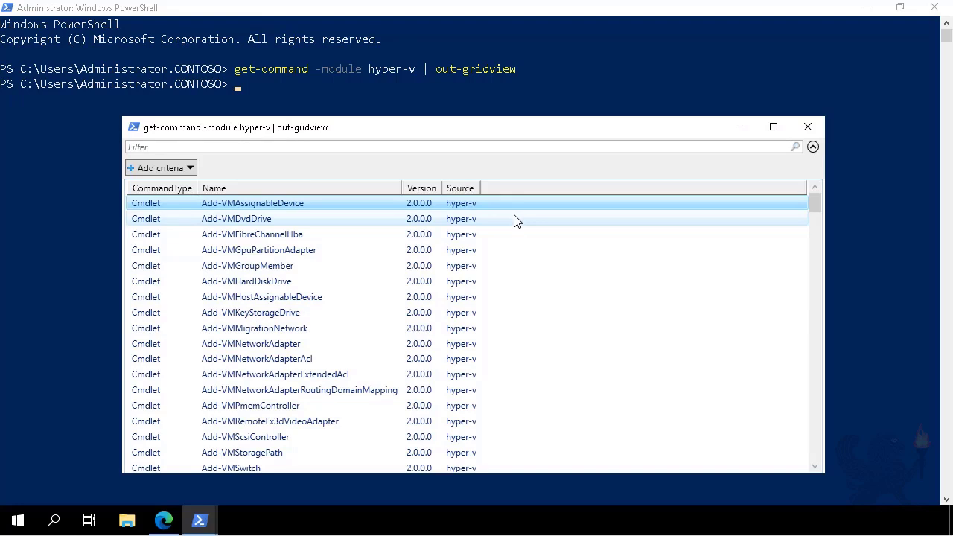
pyautogui.click(809, 134)
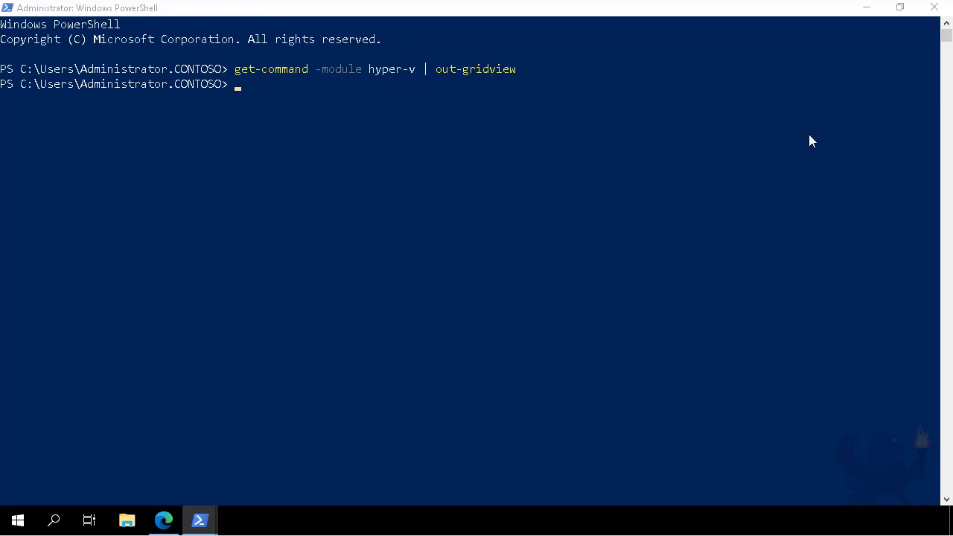
pyautogui.click(866, 15)
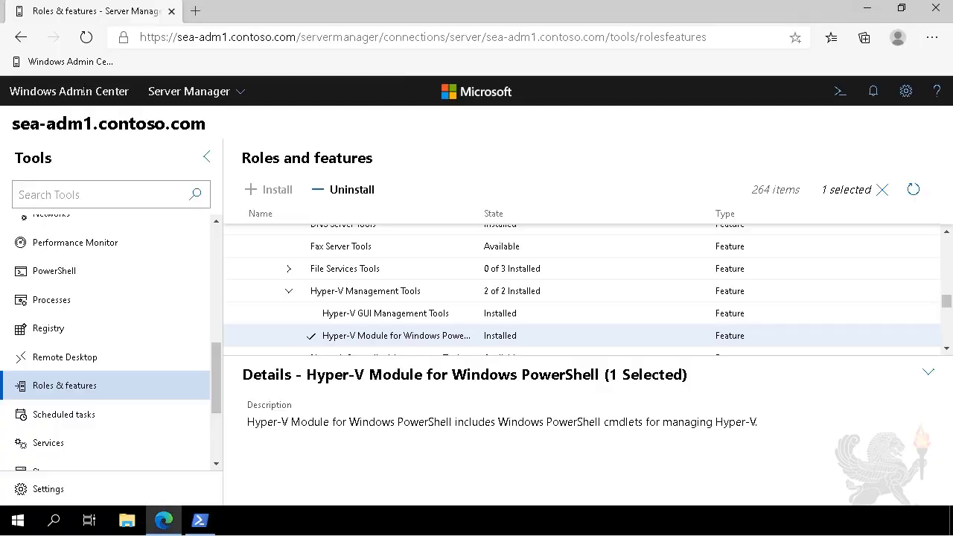
# Step: Connect to SEA-SVR1 in Windows Admin Center, open its PowerShell tool, and enter the administrator password
pyautogui.click(82, 92)
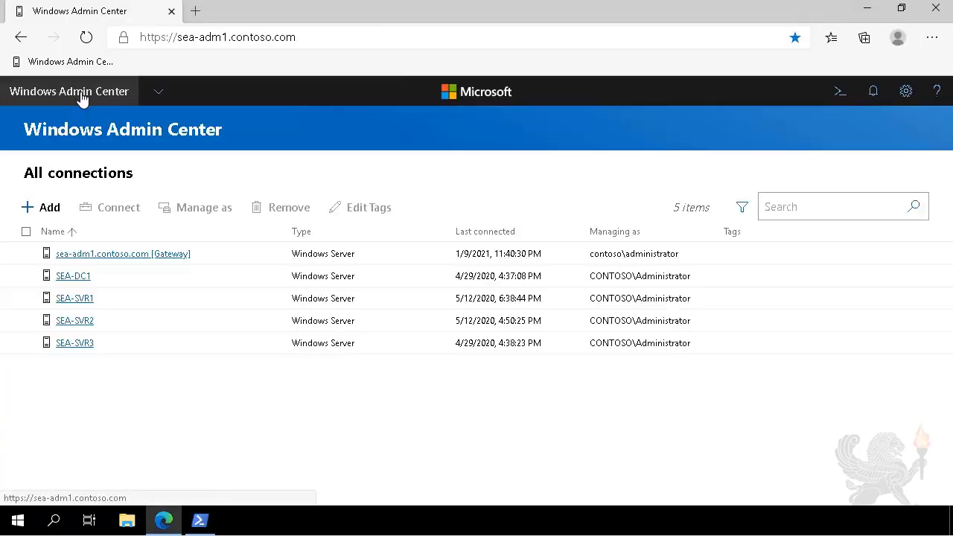
pyautogui.click(74, 300)
pyautogui.scroll(-3, 155, 355)
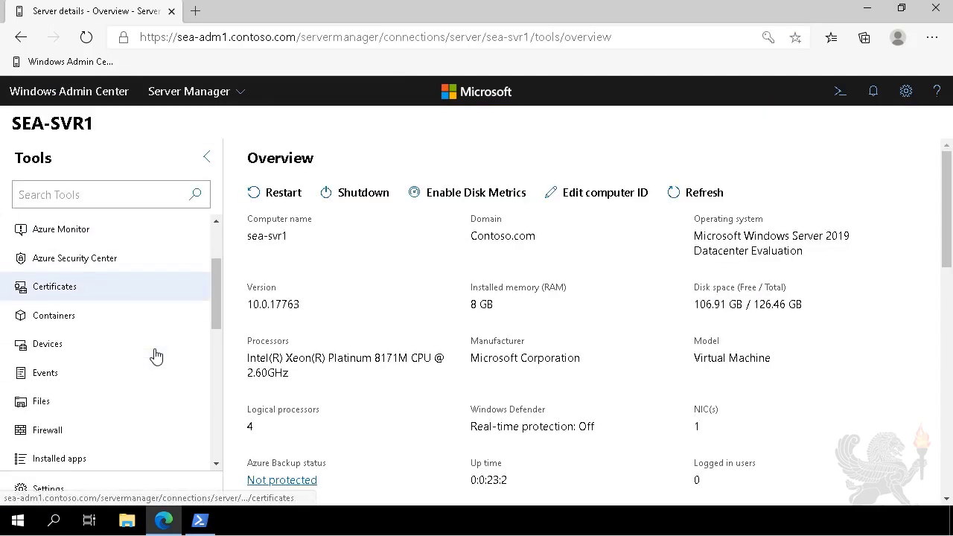
pyautogui.scroll(-5, 155, 356)
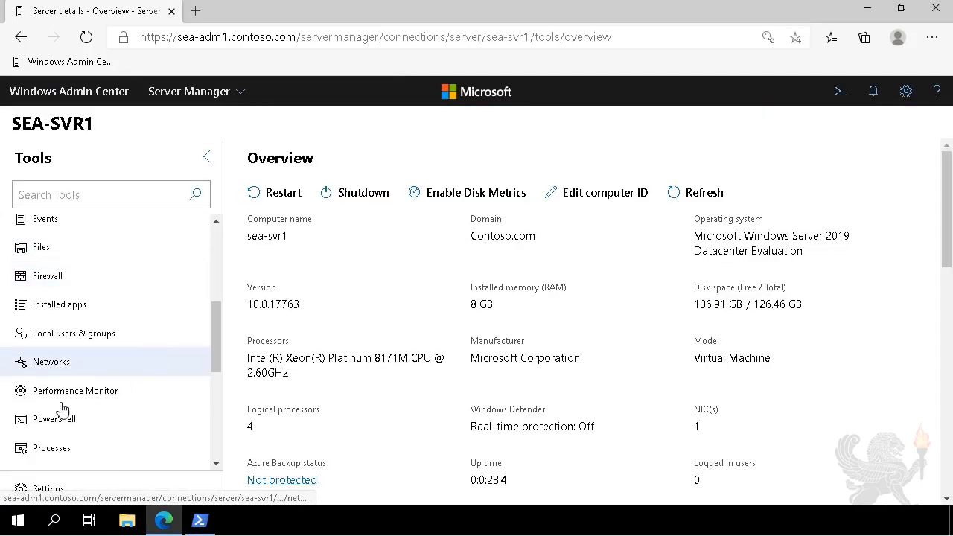
pyautogui.click(64, 422)
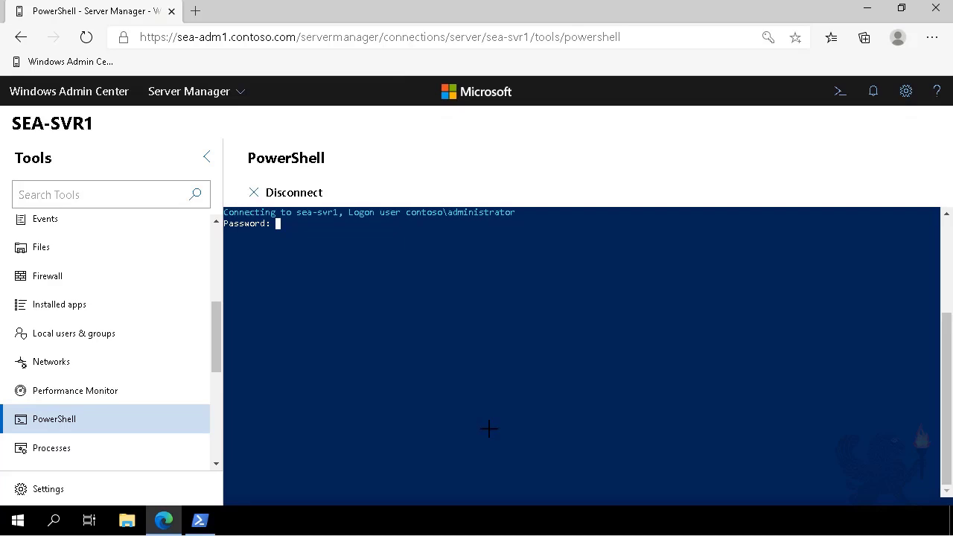
pyautogui.write('Pa55w.rd')
pyautogui.press('Return')
# Step: Run get-windowsfeature hyper* on SEA-SVR1 to list the Hyper-V features
pyautogui.write('get-')
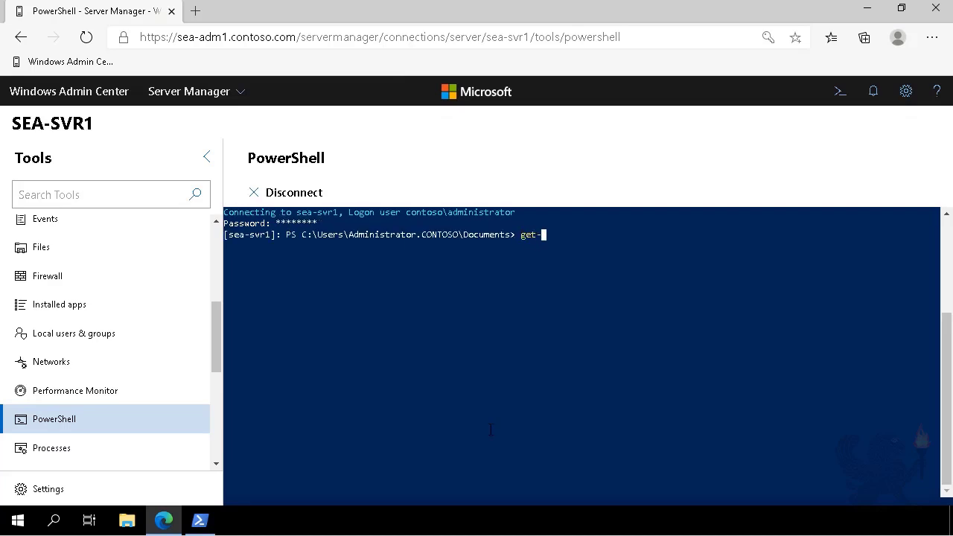
pyautogui.write('windowsfeature hyper*')
pyautogui.press('Return')
# Step: Run uninstall-windowsfeature hyper-V -includemanagementtools -restart on SEA-SVR1, then exit the remote session
pyautogui.write('uninstall-windowsfeature hyper-V')
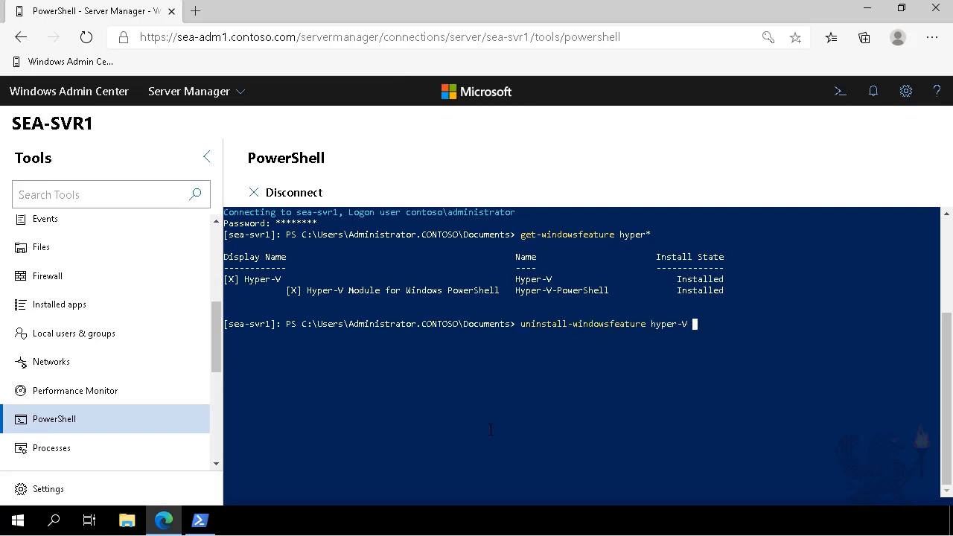
pyautogui.write(' -includemanagementtools -restart')
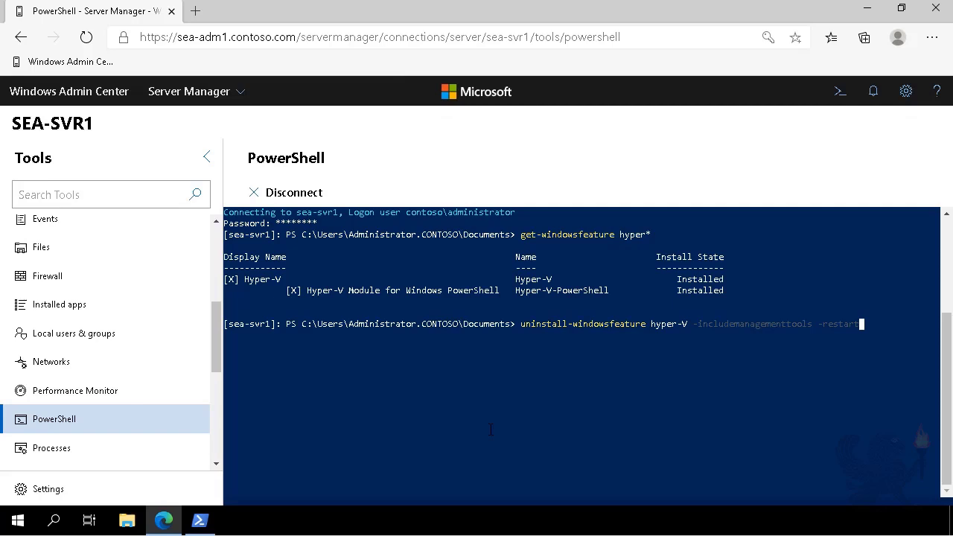
pyautogui.press('Return')
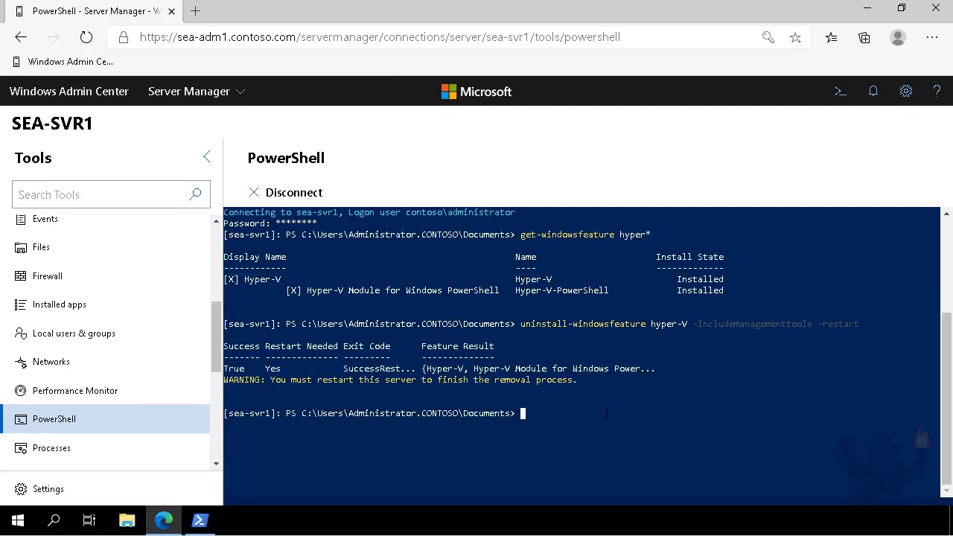
pyautogui.write('exit')
pyautogui.press('Return')
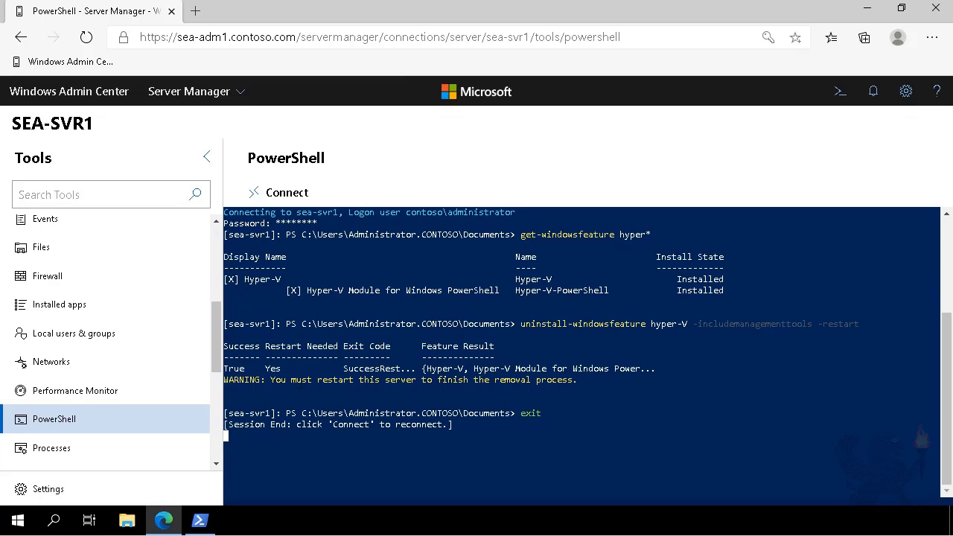
# Step: Reconnect the PowerShell session to SEA-SVR1 and enter the administrator password
pyautogui.click(287, 194)
pyautogui.write('Pa55w.r')
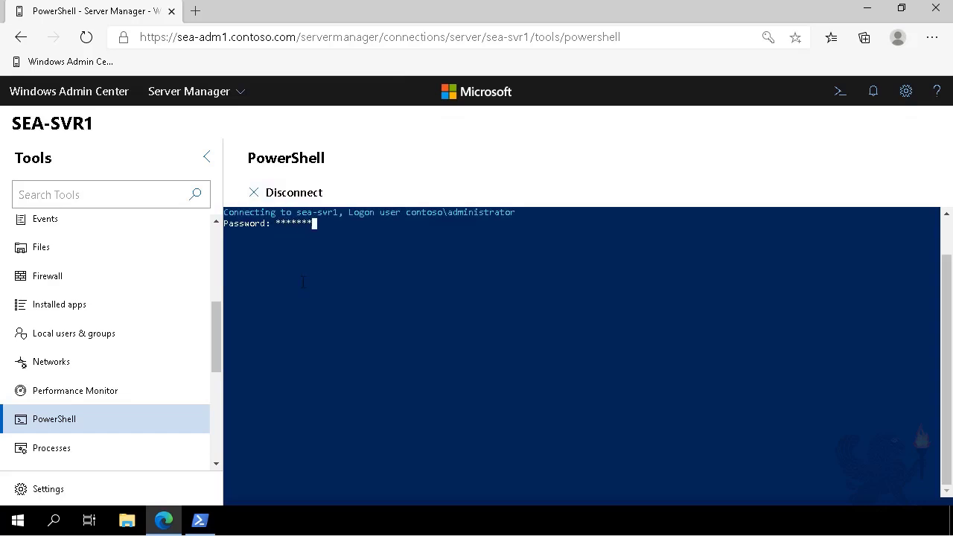
pyautogui.write('d')
pyautogui.press('Return')
# Step: Run Install-WindowsFeature -Name Hyper-V -ComputerName SEA-SVR1 -IncludeManagement on SEA-SVR1, then exit the remote session
pyautogui.click(195, 161)
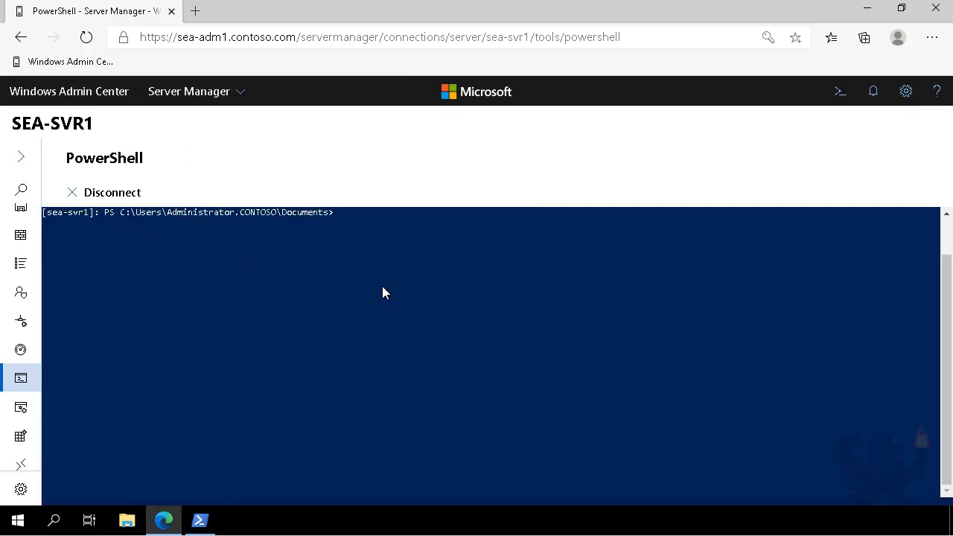
pyautogui.hotkey('ctrl', '+')
pyautogui.hotkey('ctrl', '+')
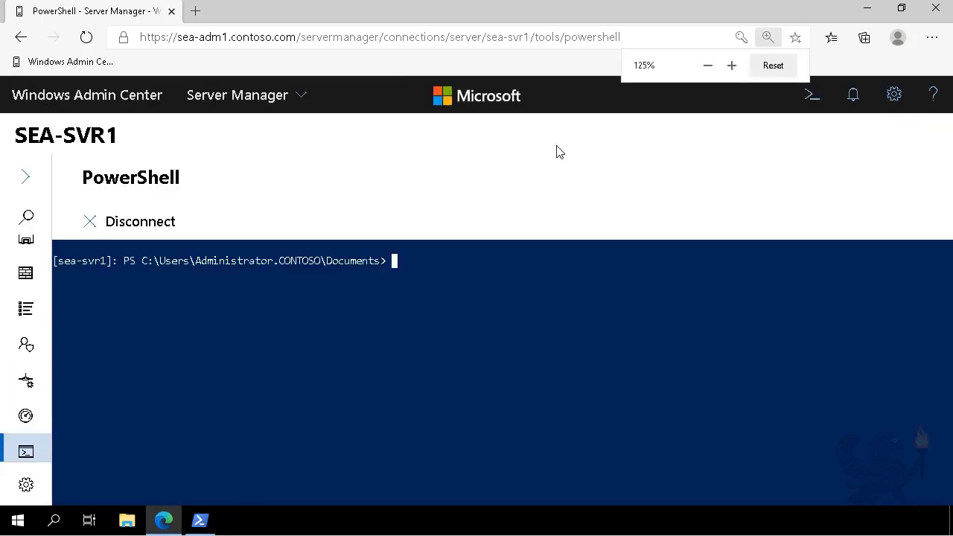
pyautogui.write('Install-WindowsFeature -Name Hyper-V')
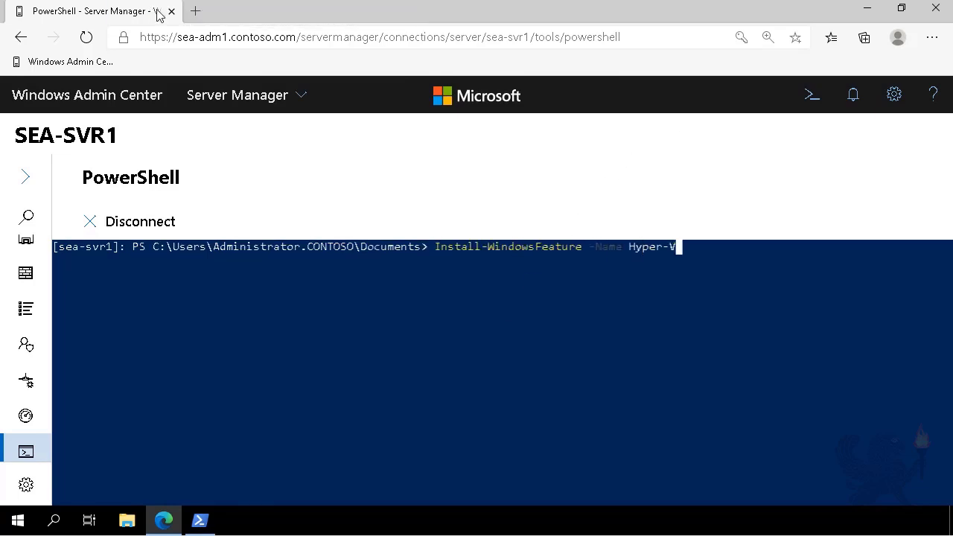
pyautogui.write(' -ComputerName SEA-SVR1 -IncludeManagement')
pyautogui.press('Return')
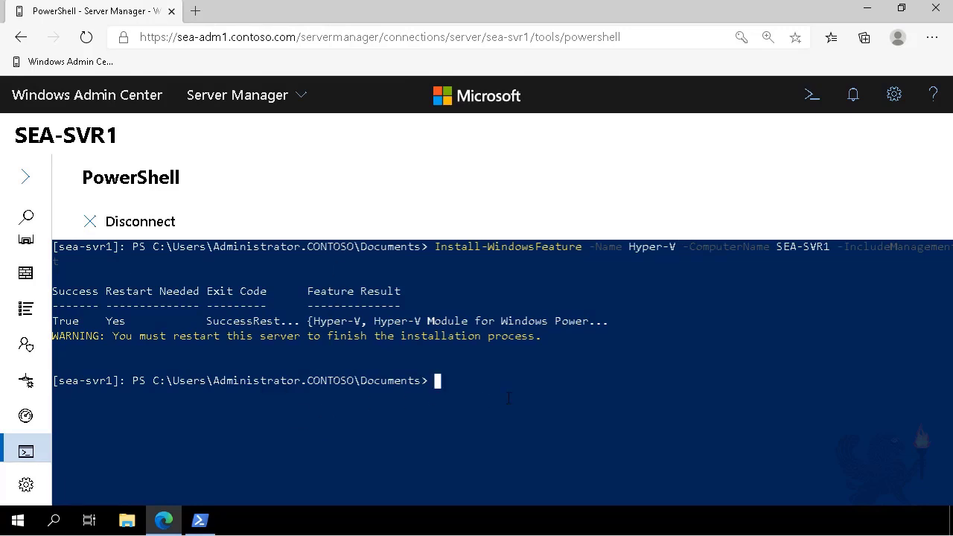
pyautogui.write('exit')
pyautogui.press('Return')
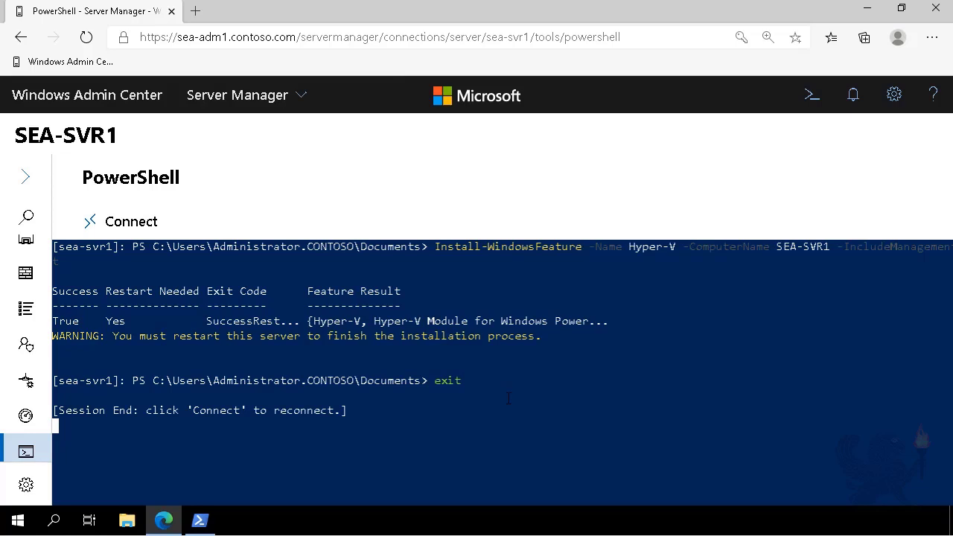
# Step: Connect the PowerShell tool to SEA-SVR1 again and supply the administrator password
pyautogui.click(118, 233)
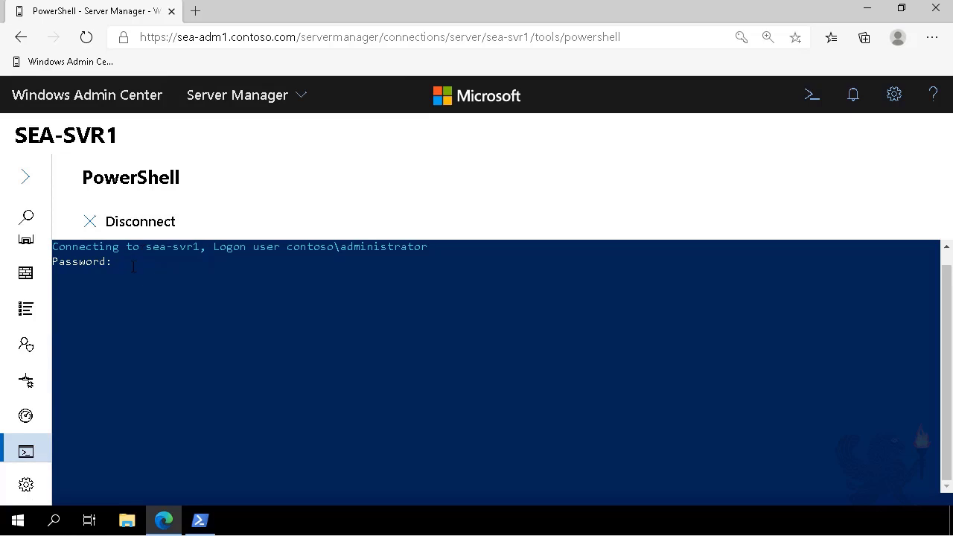
pyautogui.write('Pa55w.rd')
pyautogui.press('Return')
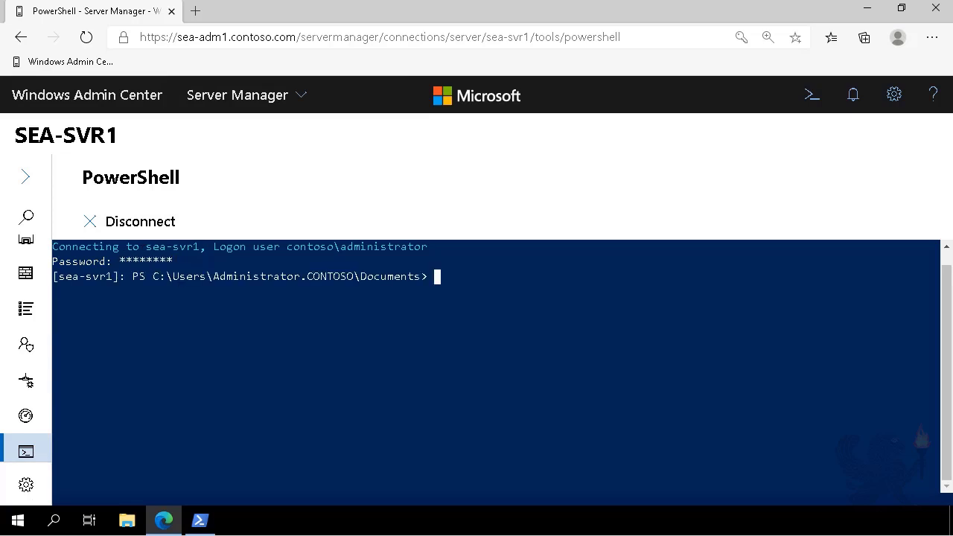
# Step: Run get-windowsfeature | Where-Object{$_.InstallState -eq 'Installed'} and highlight the Hyper-V entry in the output
pyautogui.write("get-windowsfeature | Where-Object{$_.InstallState -eq 'Installed'}")
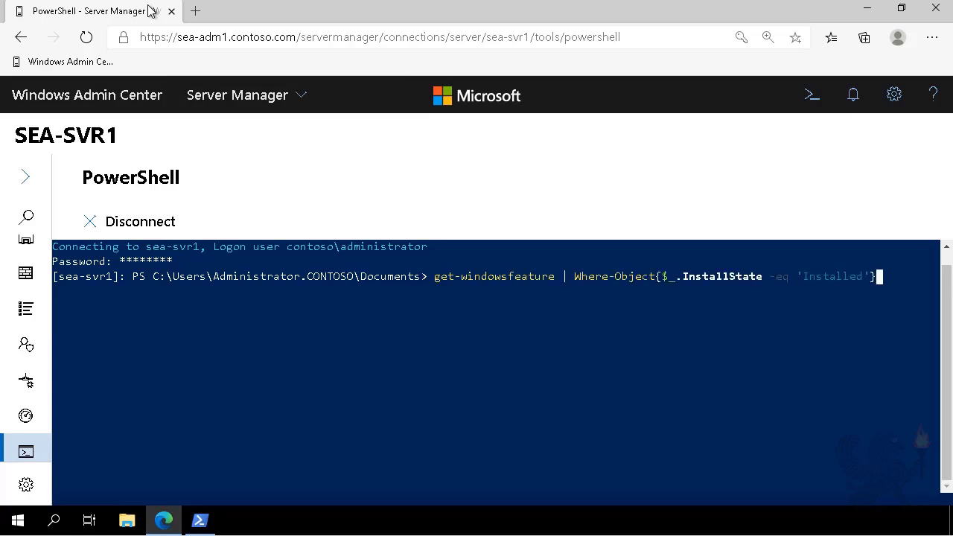
pyautogui.press('Return')
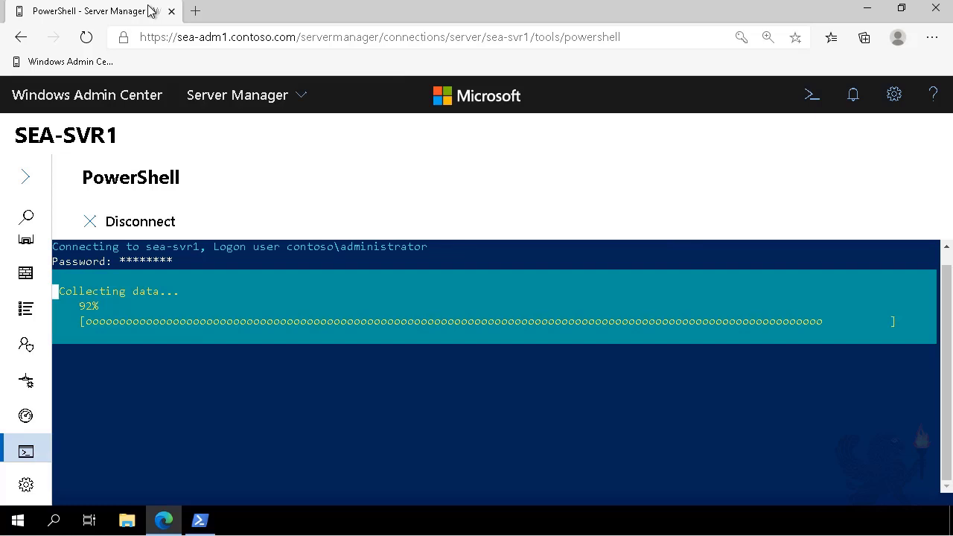
pyautogui.moveTo(475, 262); pyautogui.dragTo(55, 262)
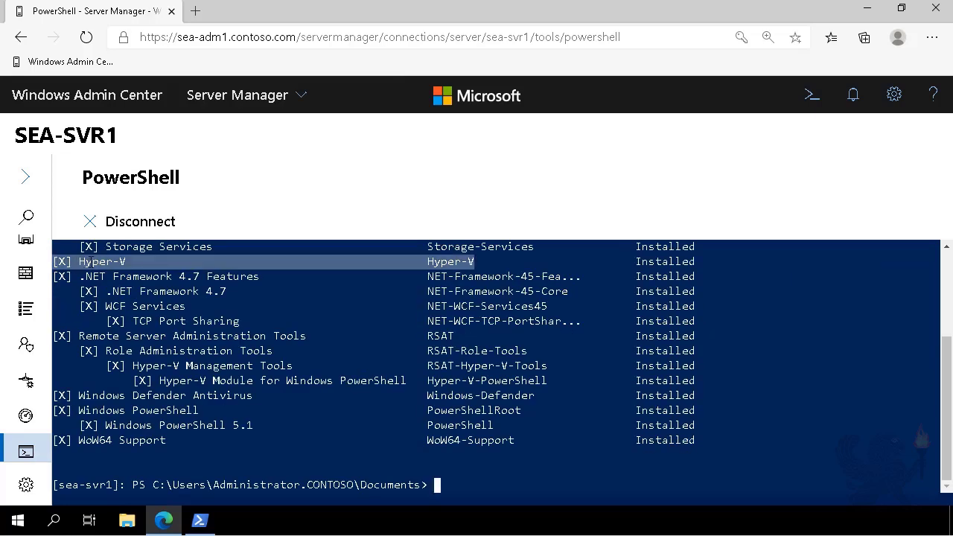